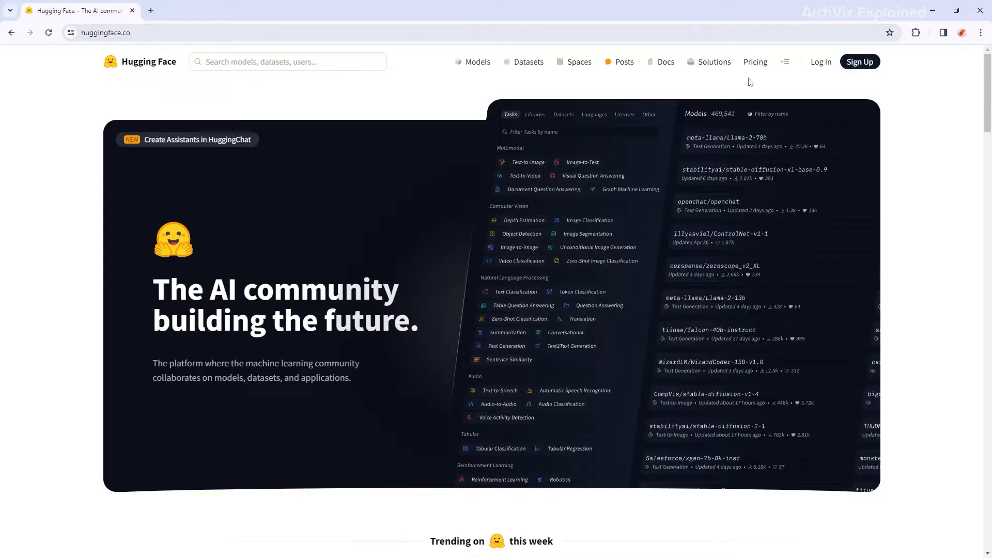
- Sign up for a new Hugging Face account with an email address and a password
click(867, 68)
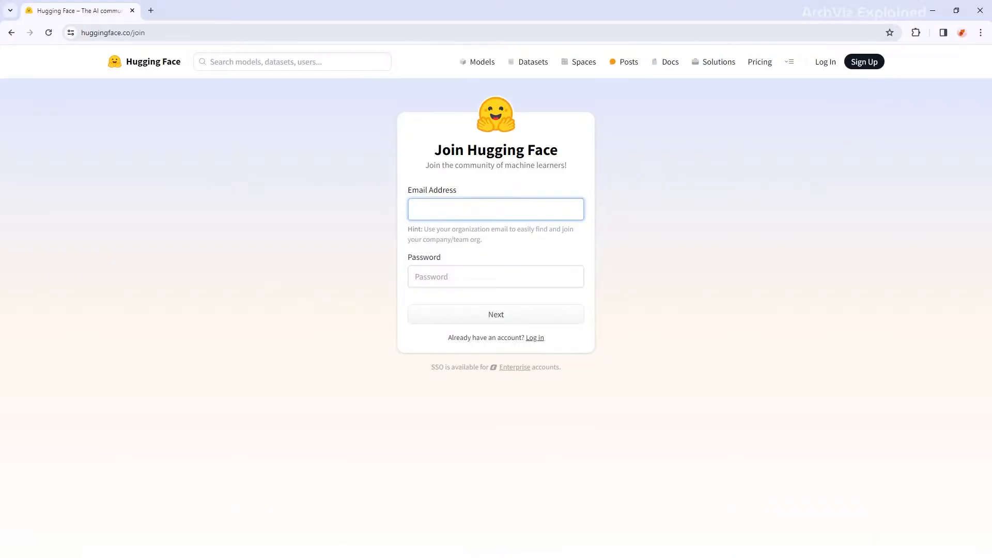
click(569, 277)
text(••••••••••••)
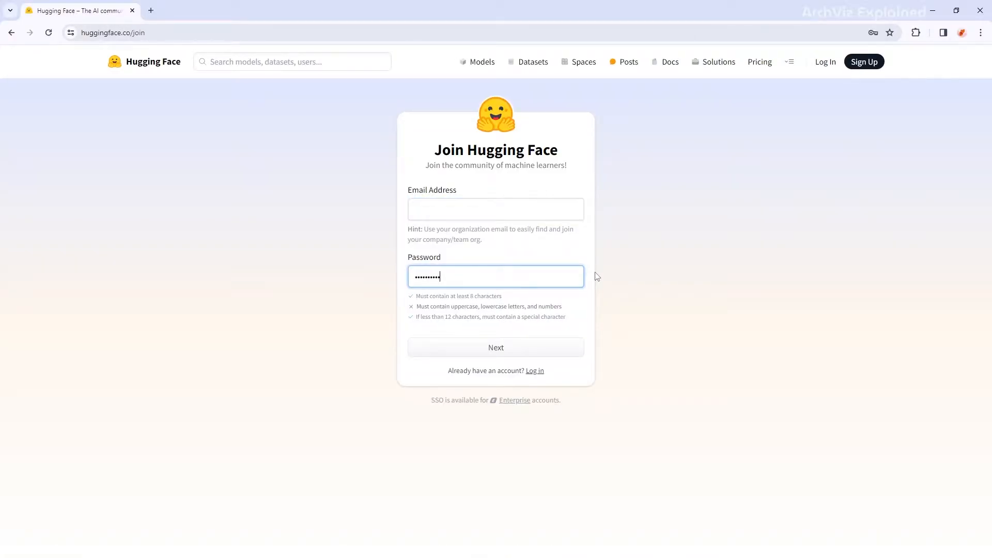
click(472, 349)
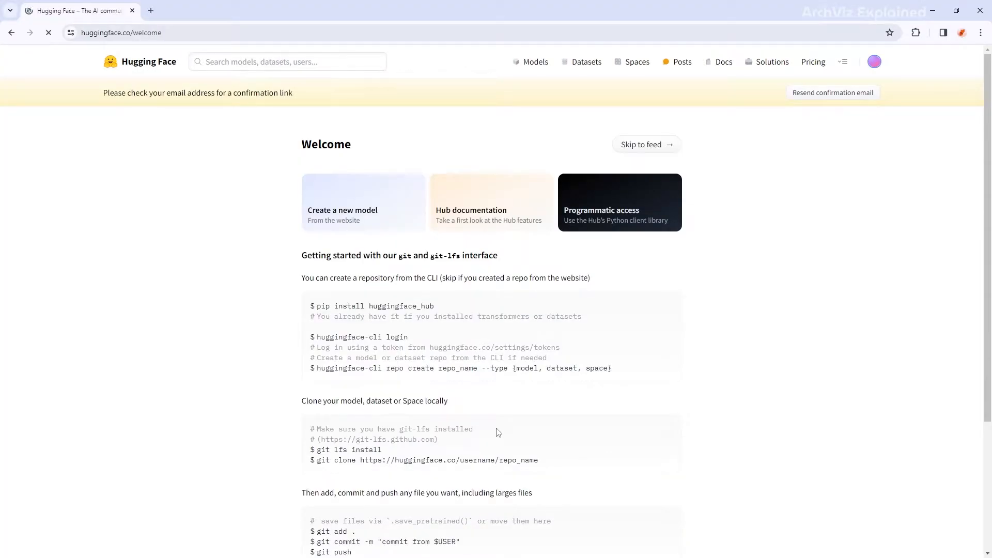
- Load github.com in a new tab and start GitHub account sign-up
click(151, 10)
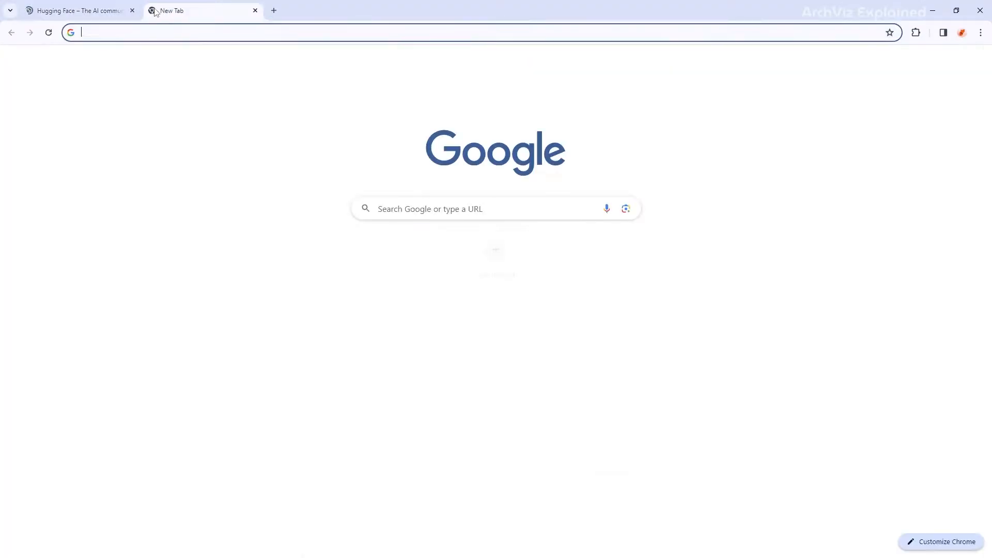
text(github.co)
key(Return)
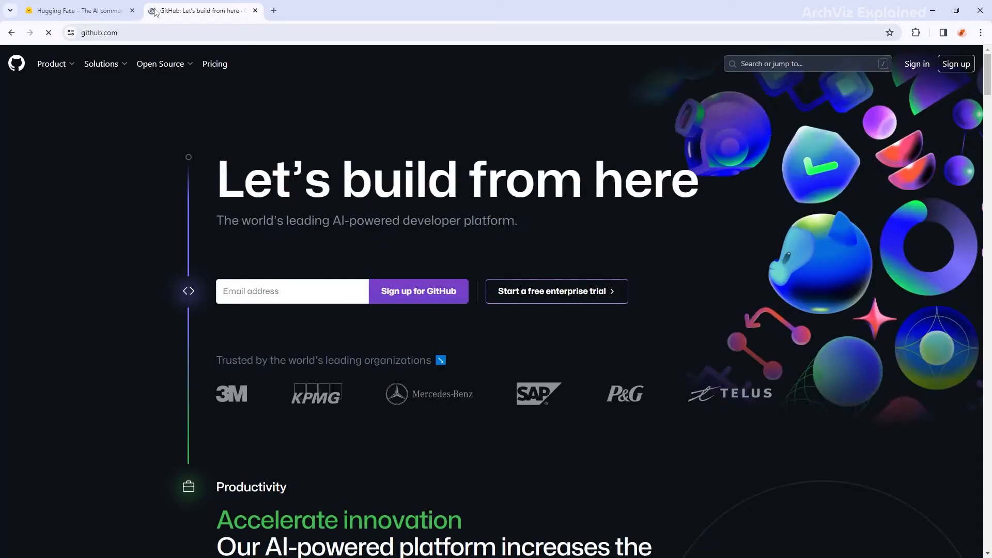
click(957, 64)
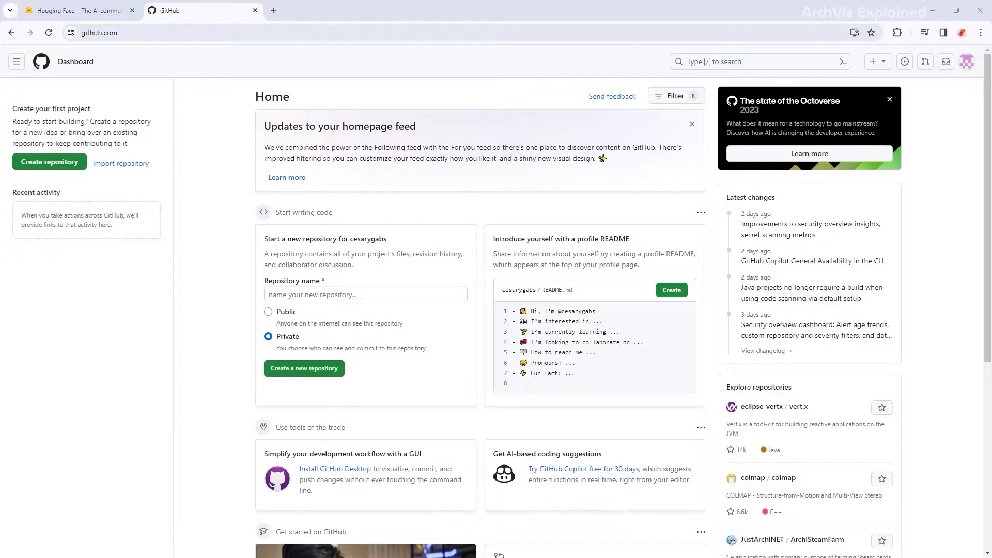
- Download the Git for Windows installer from gitforwindows.org in a new tab
click(274, 11)
click(177, 31)
text(gitforw)
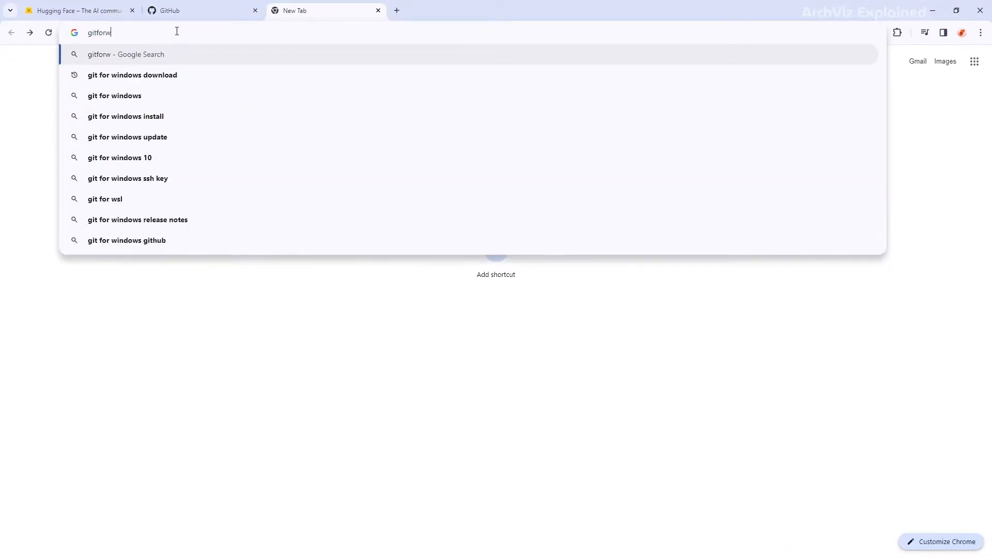
text(indows.org)
key(Return)
click(537, 229)
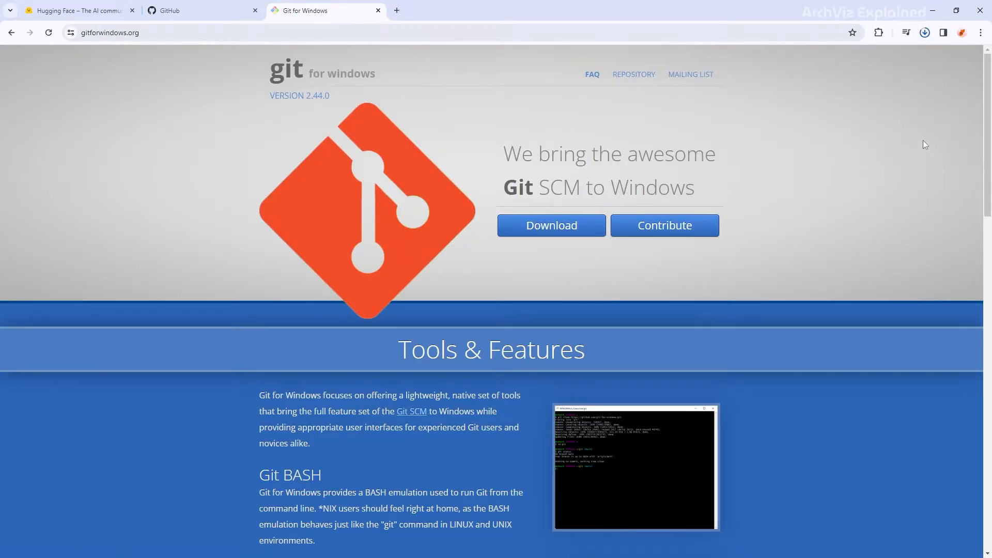
- Install Git 2.44.0 with the option to launch Git Bash when setup finishes
click(792, 62)
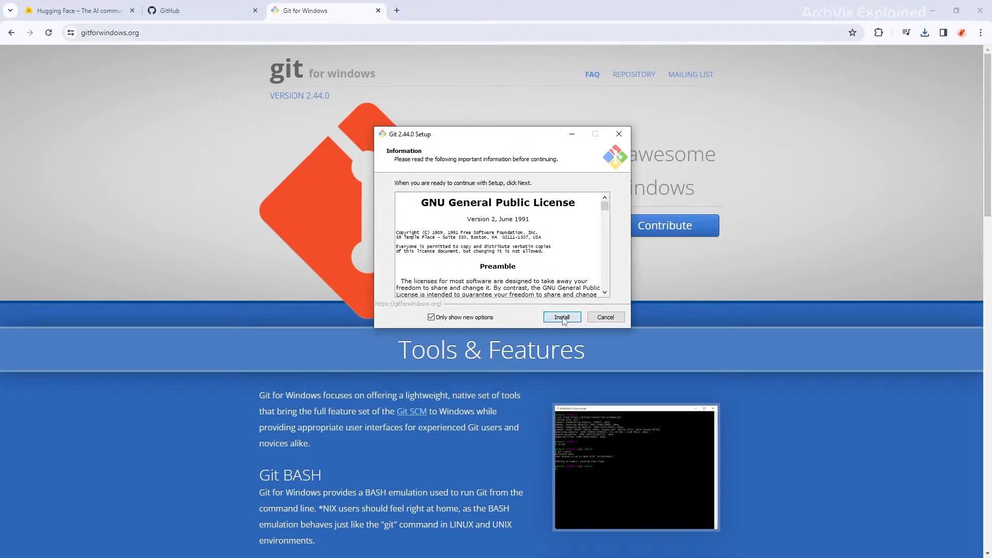
click(563, 318)
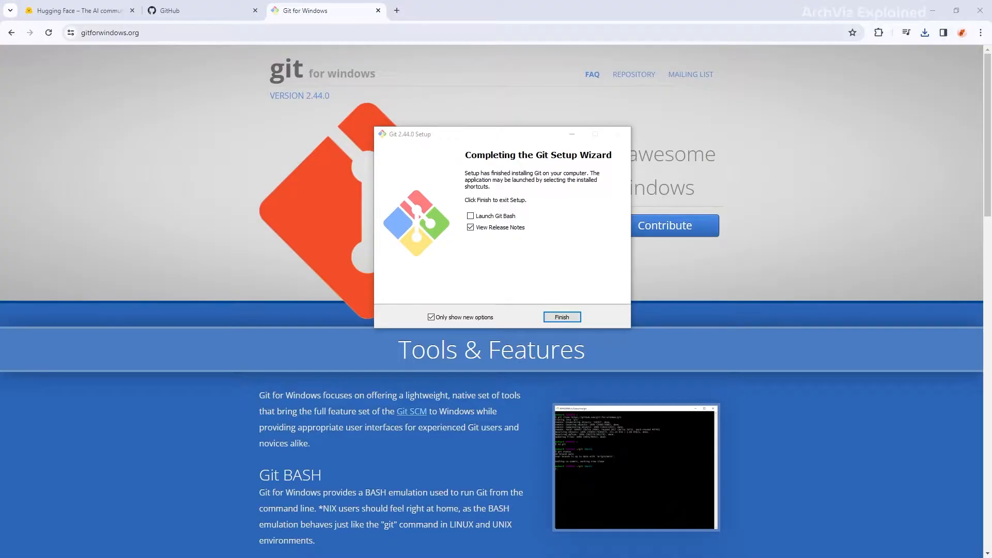
click(495, 218)
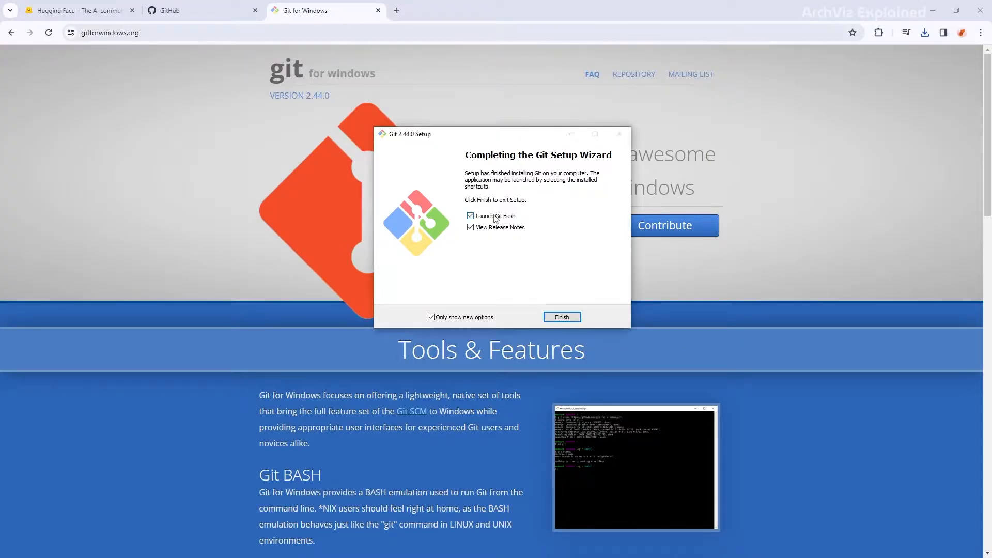
click(554, 317)
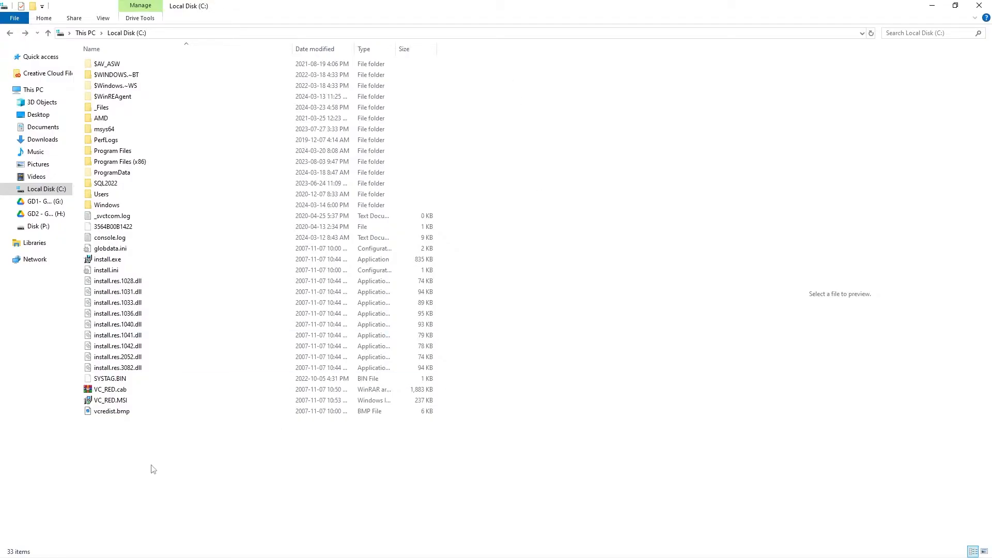
- Create a new folder named AI on Local Disk (C:)
right_click(156, 452)
mouse_move(207, 428)
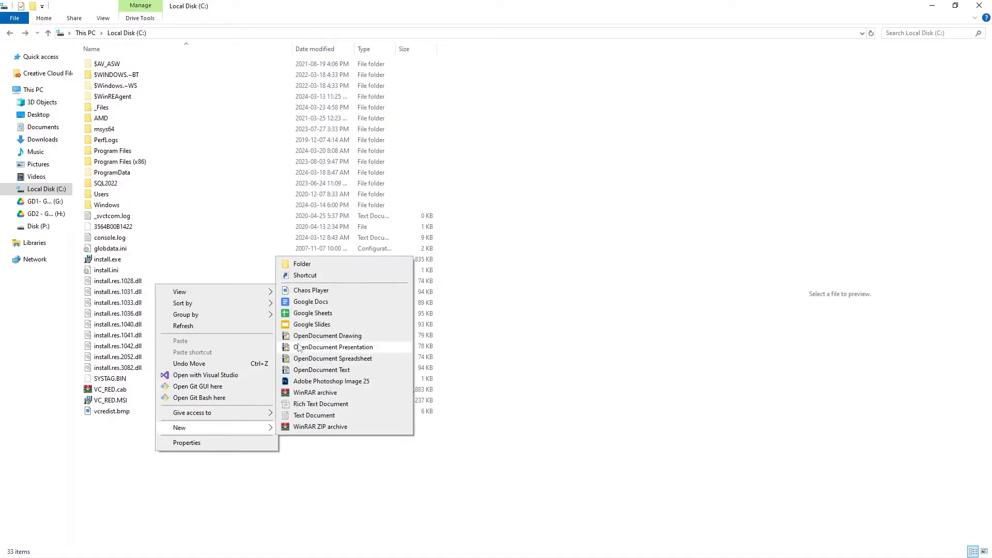
click(302, 265)
text(AI)
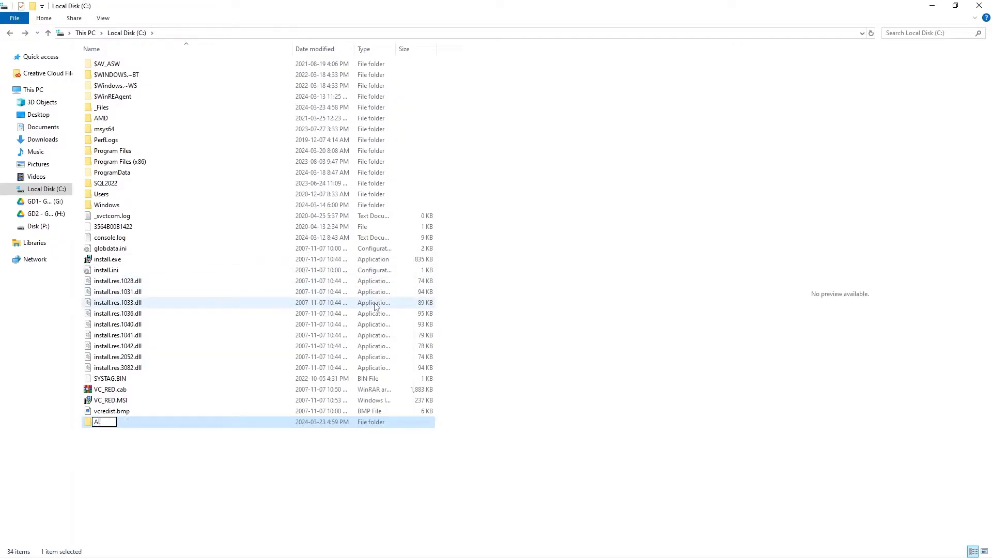
key(Return)
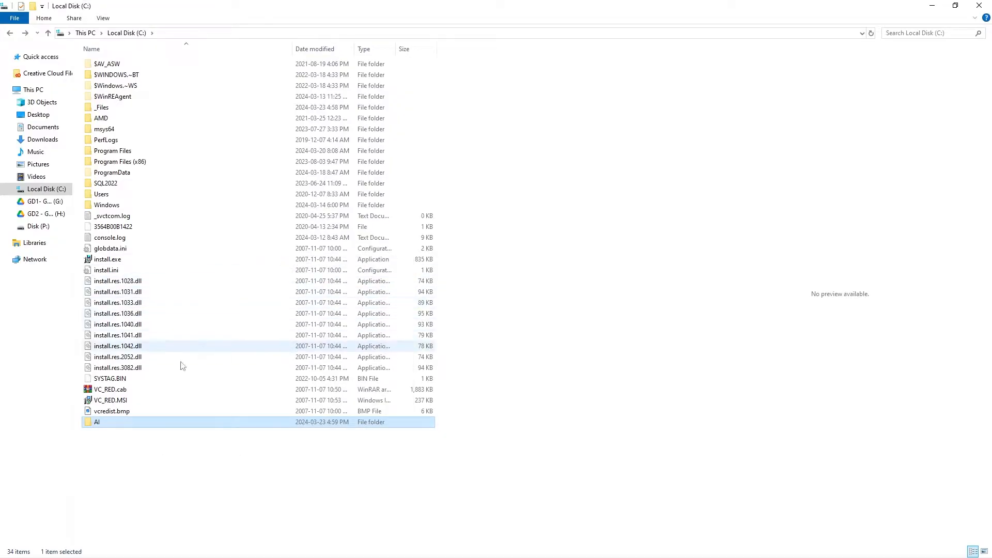
- Copy the AI folder and bring Git Bash to the front
right_click(104, 425)
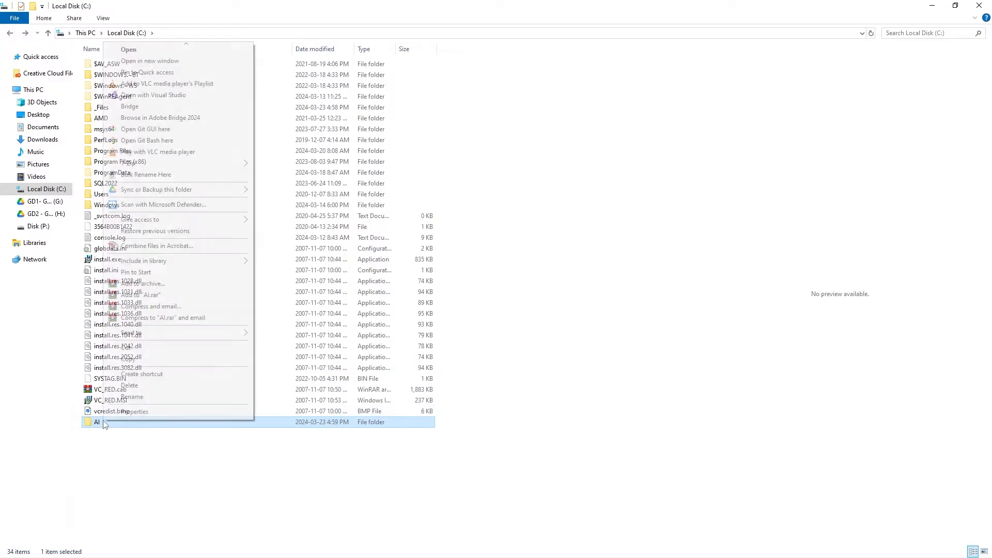
click(134, 363)
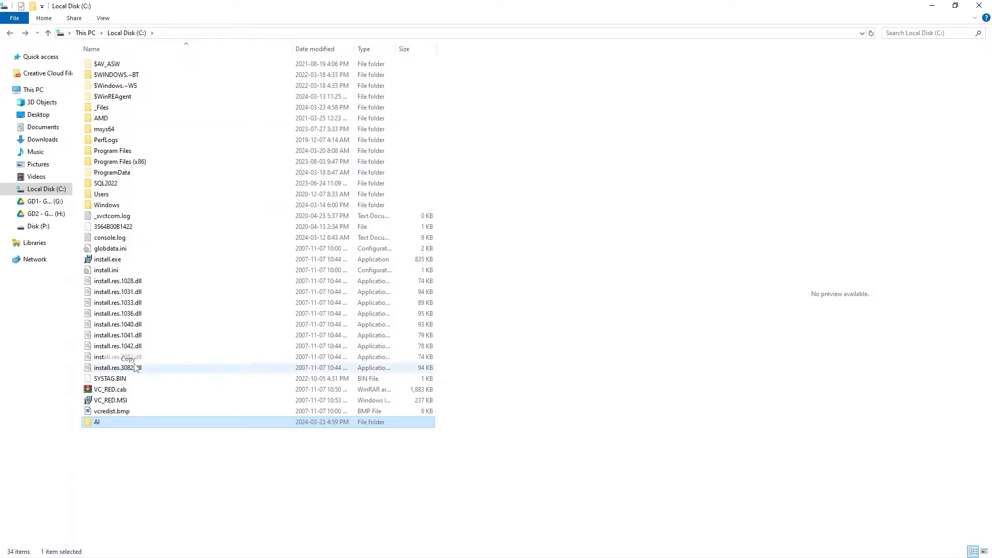
click(139, 557)
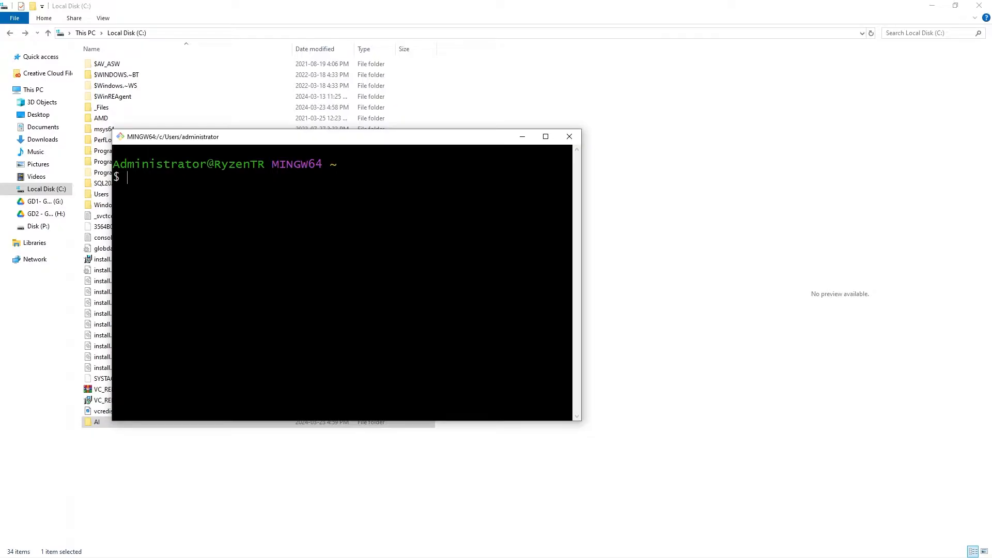
- Run cd with the pasted /c/AI path in Git Bash
text(cd)
right_click(170, 181)
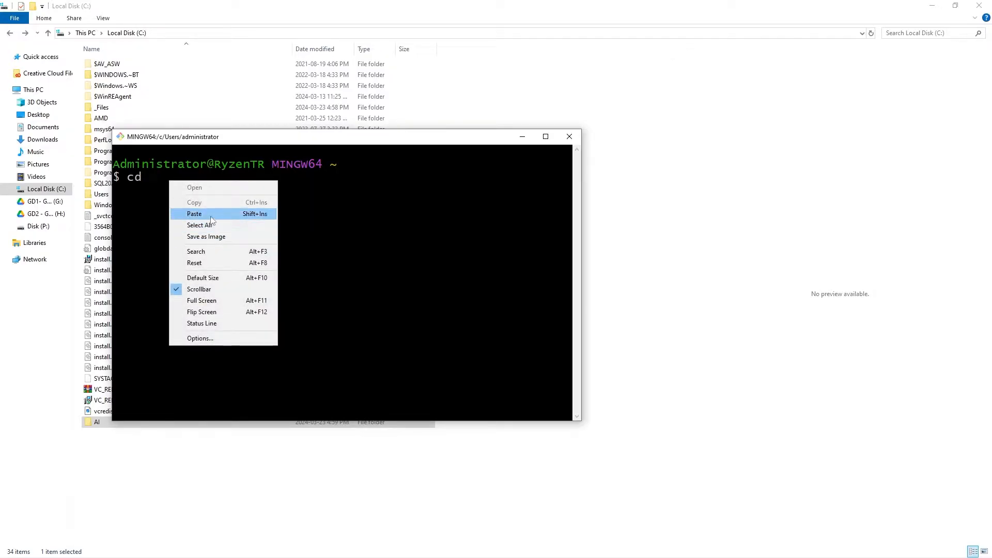
click(195, 213)
key(Return)
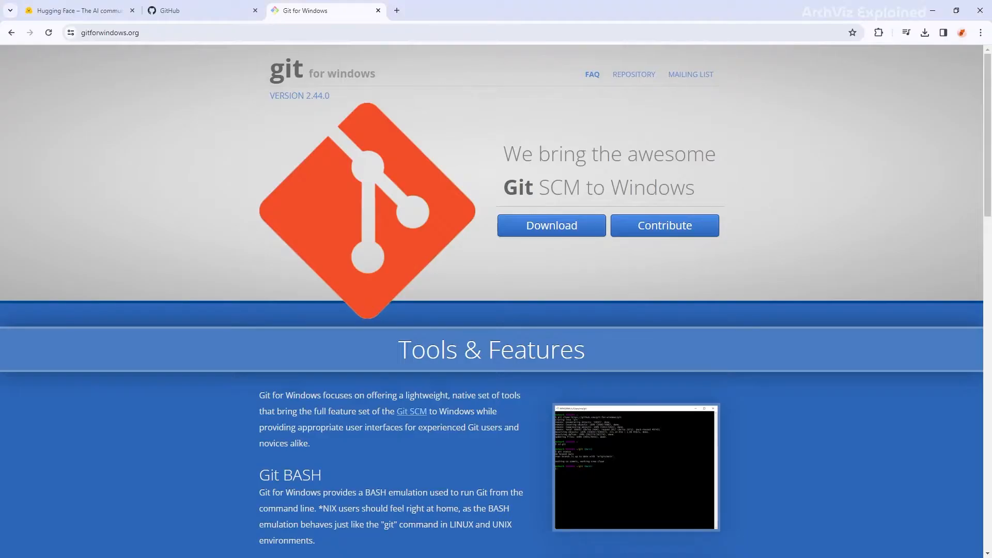
- Search GitHub for Automatic1111/stable-diffusion-webui and open the AUTOMATIC1111 repository
click(171, 10)
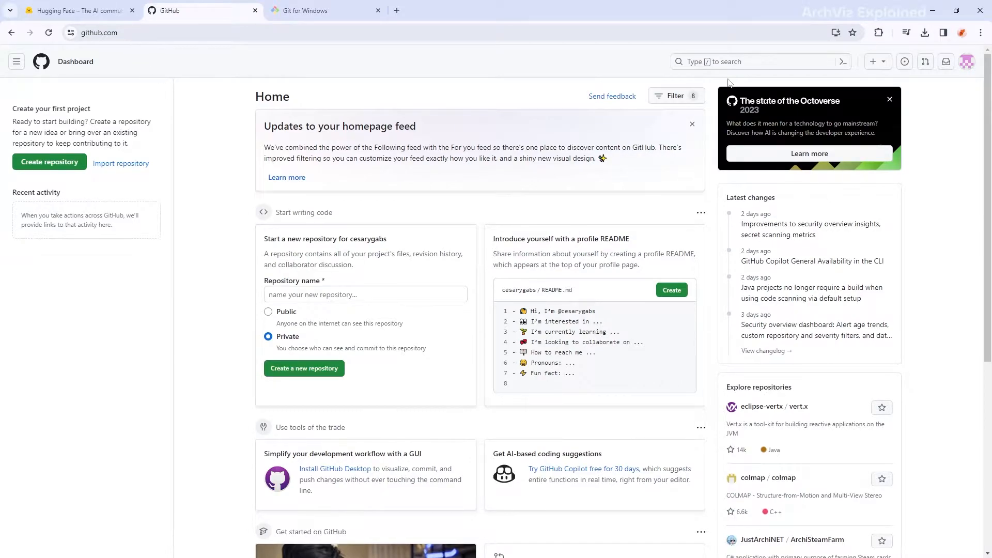
click(721, 62)
text(Automatic11)
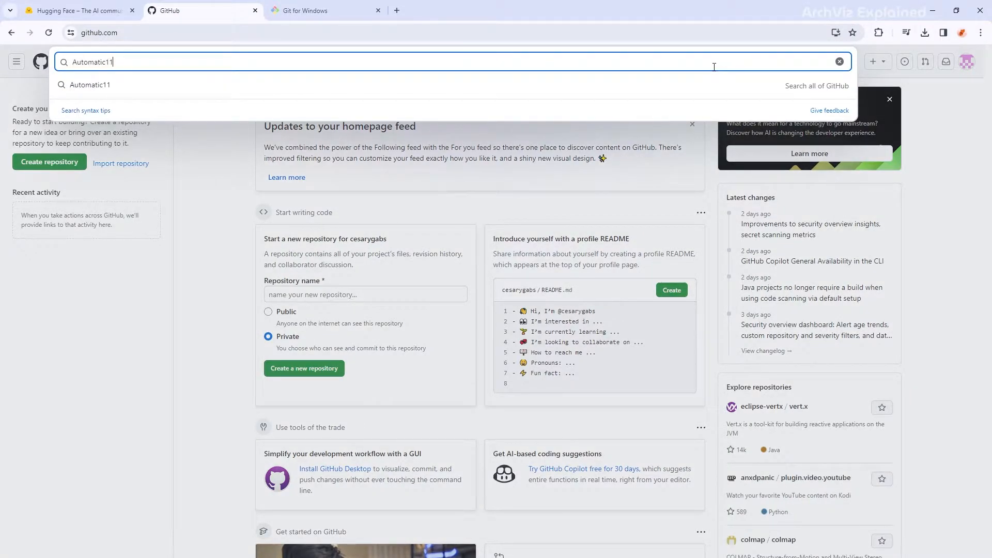
text(11/stable-diffusion-webui)
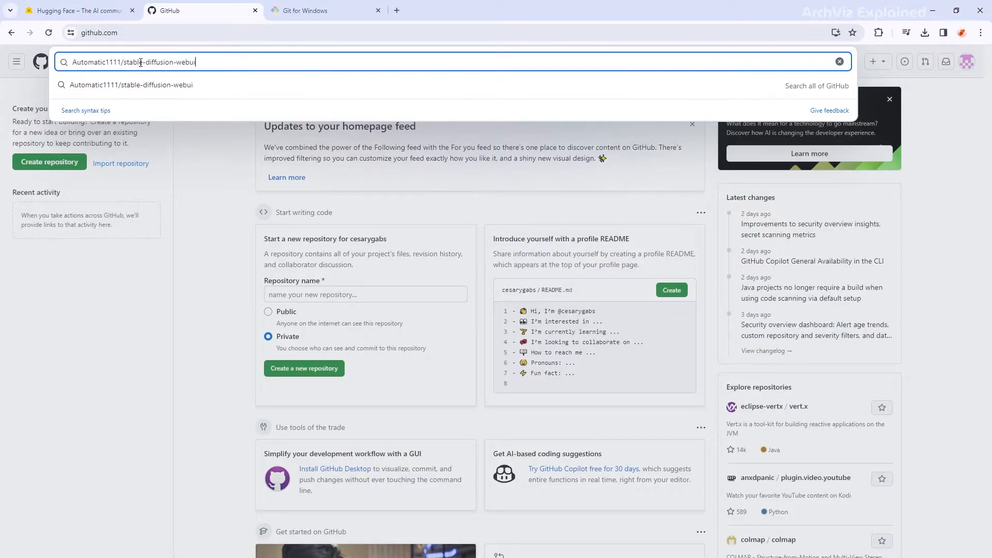
key(Return)
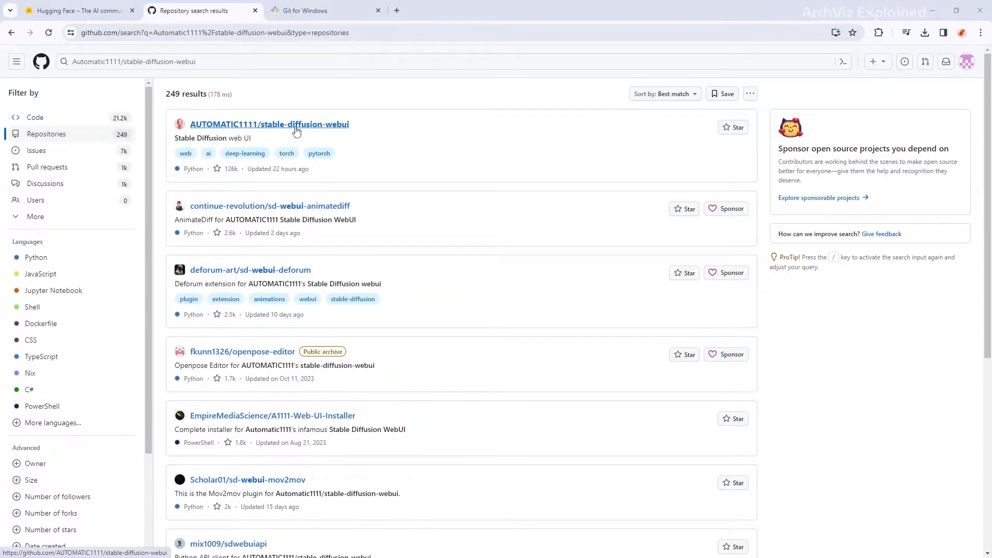
click(296, 130)
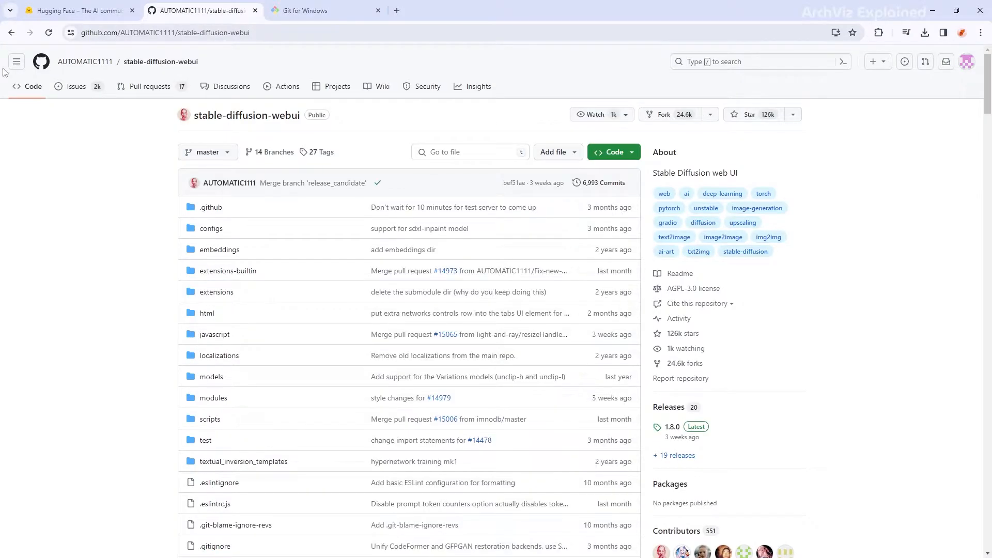
- Copy the repository's HTTPS clone URL and return to Git Bash
click(604, 155)
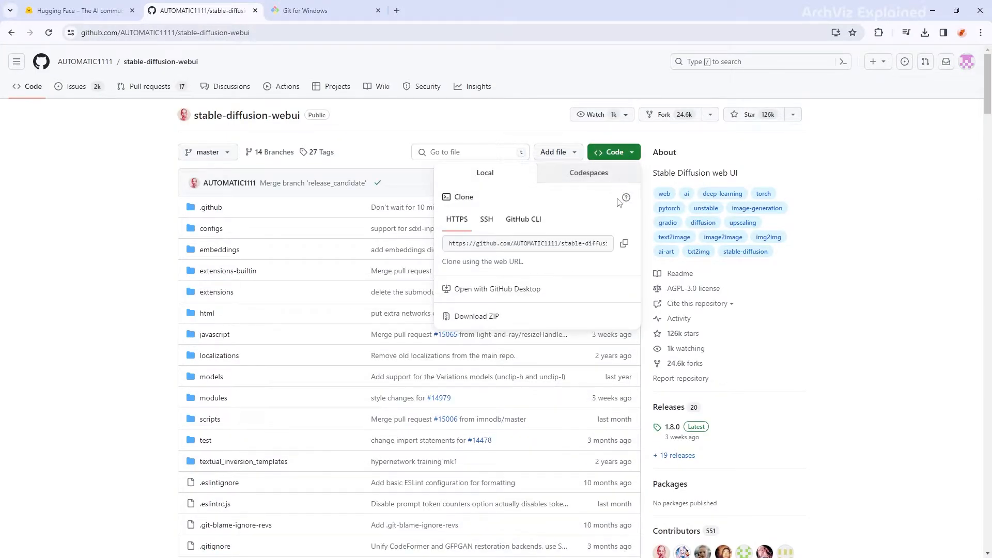
click(626, 245)
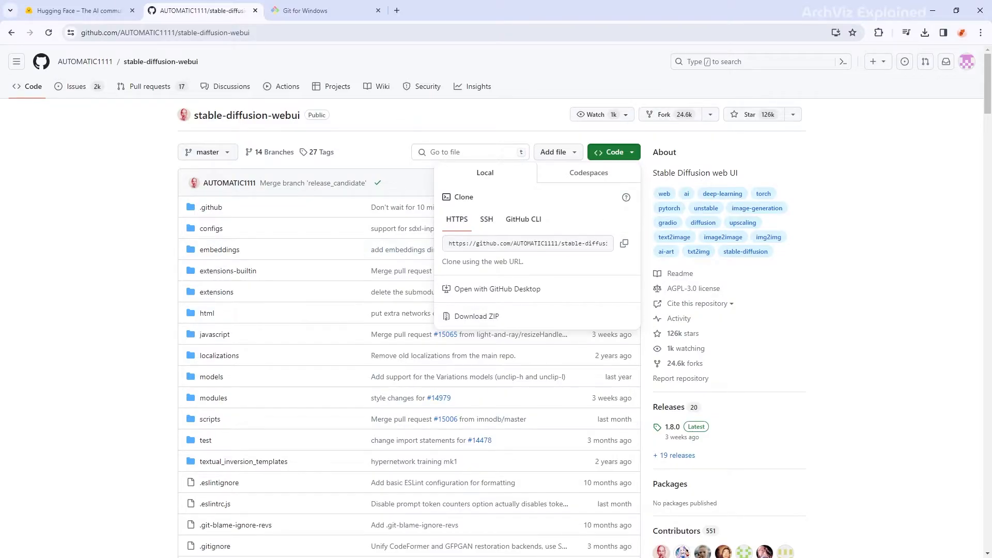
key(alt+Tab)
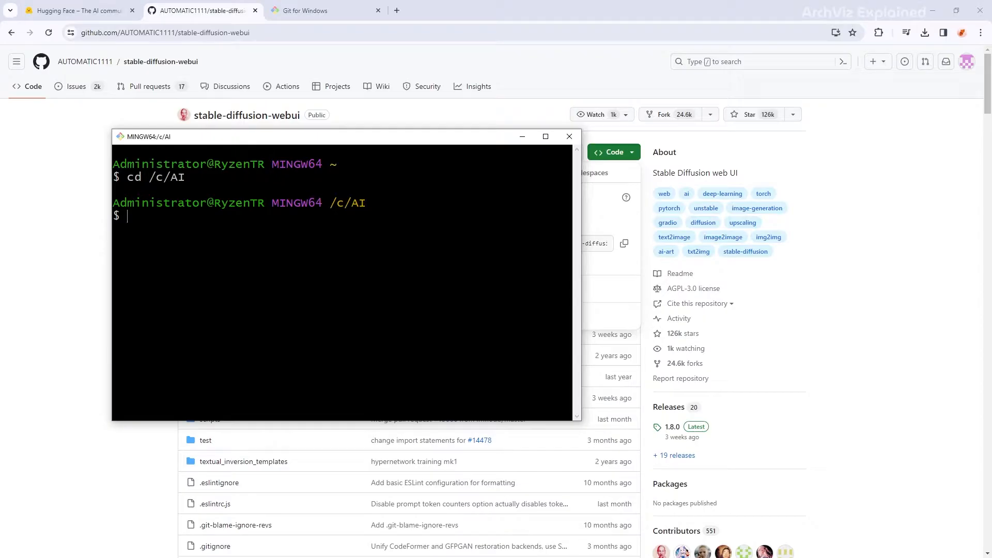
- Run git clone with the pasted stable-diffusion-webui URL into /c/AI
text(git clone)
right_click(204, 217)
click(222, 252)
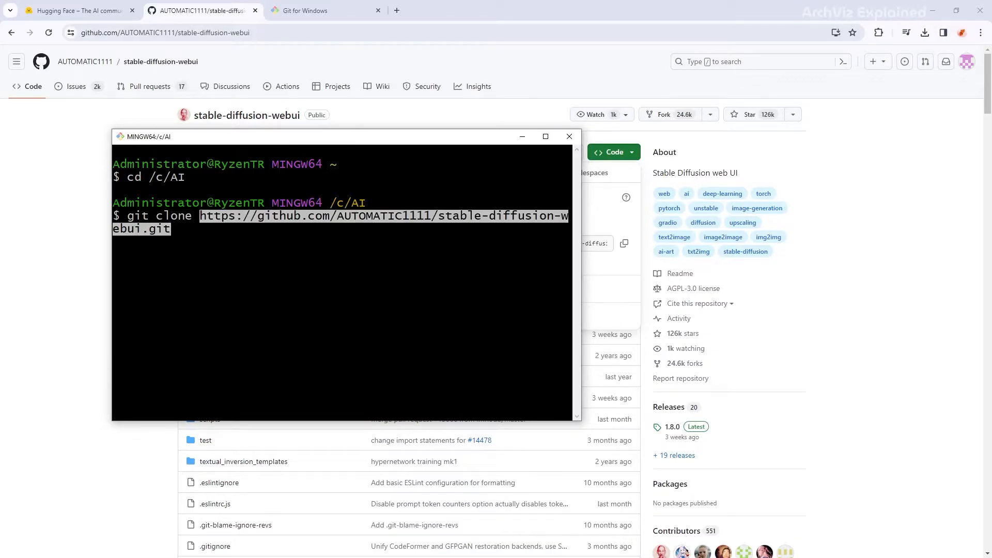
key(Return)
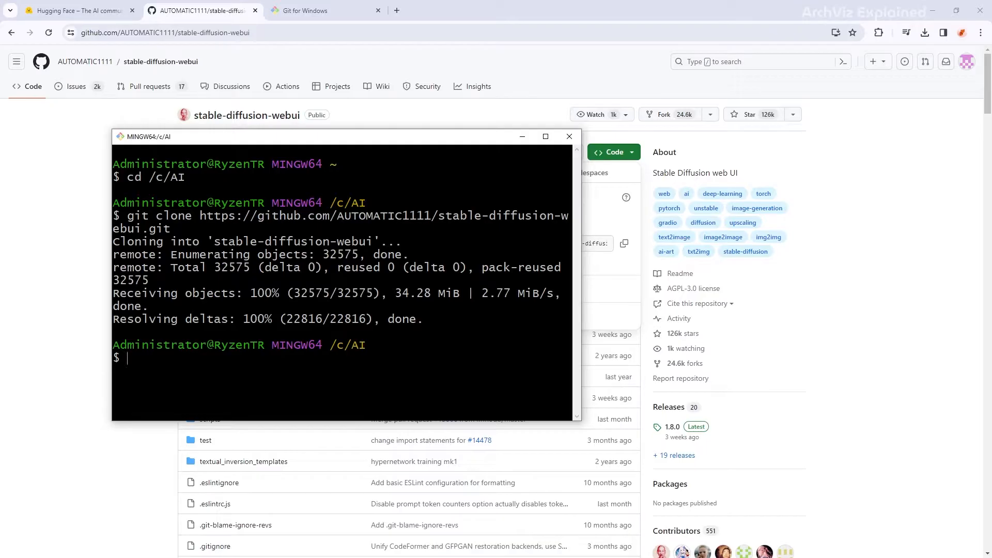
click(96, 10)
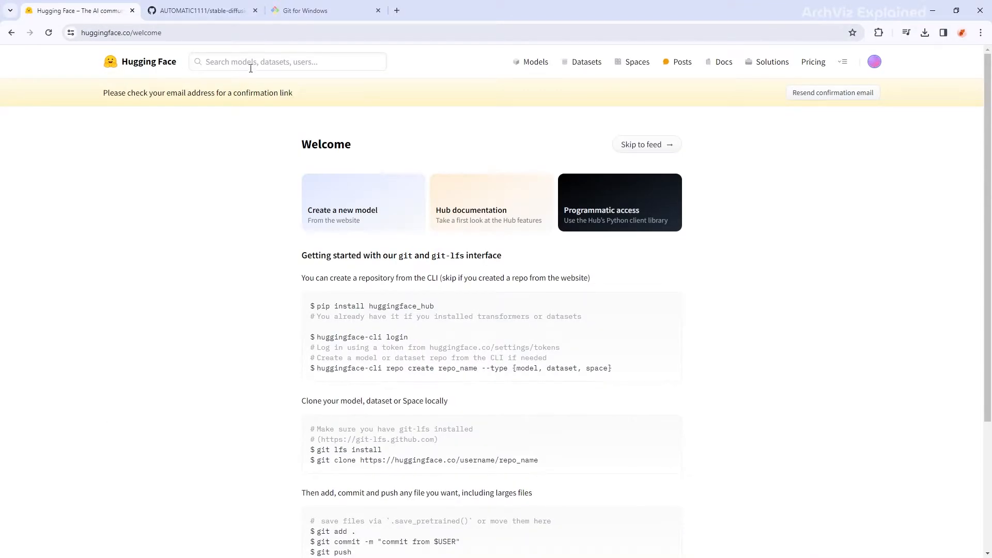
- Search 'stable 1.4 original', open the CompVis model page and download sd-v1-4.ckpt
click(251, 66)
text(stable)
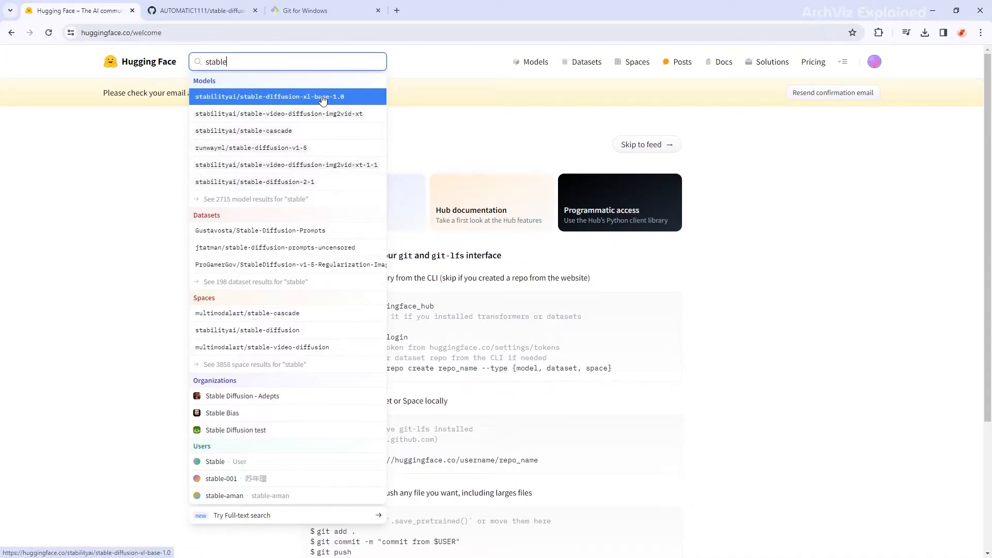
text(1.4 original)
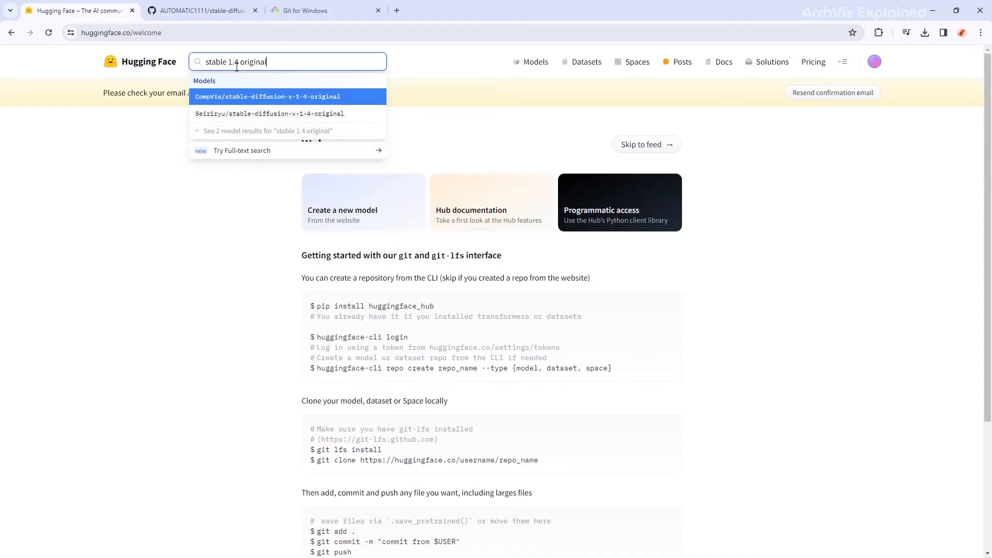
key(Return)
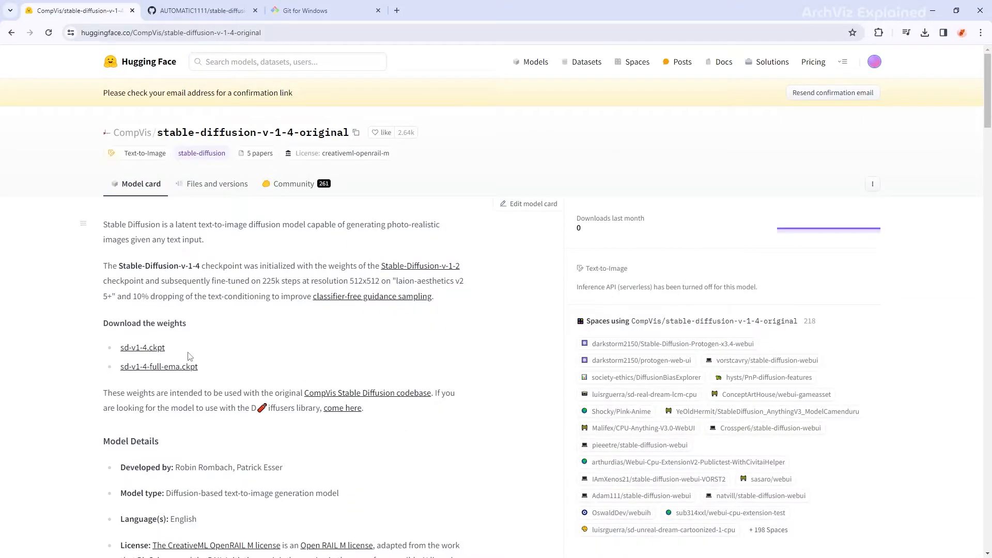
click(148, 349)
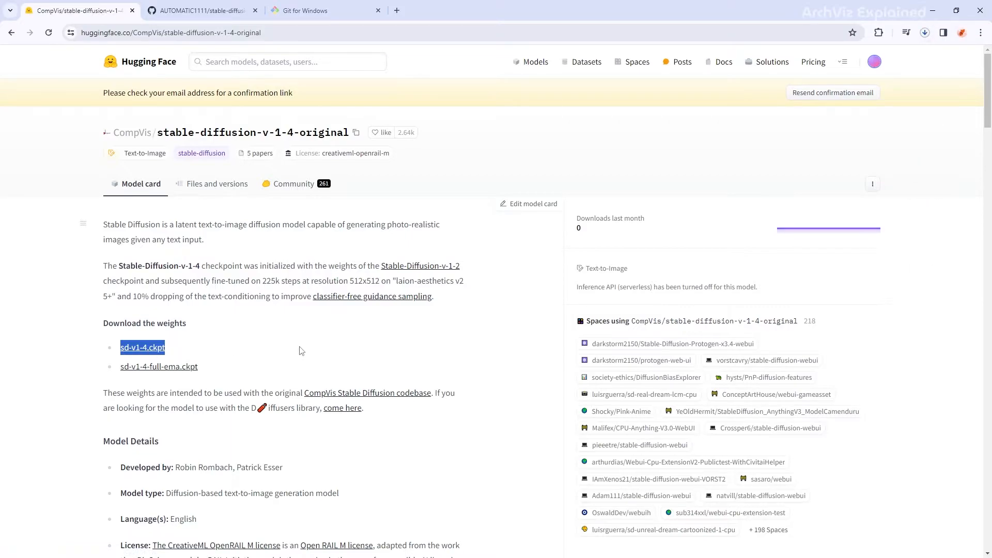
click(925, 34)
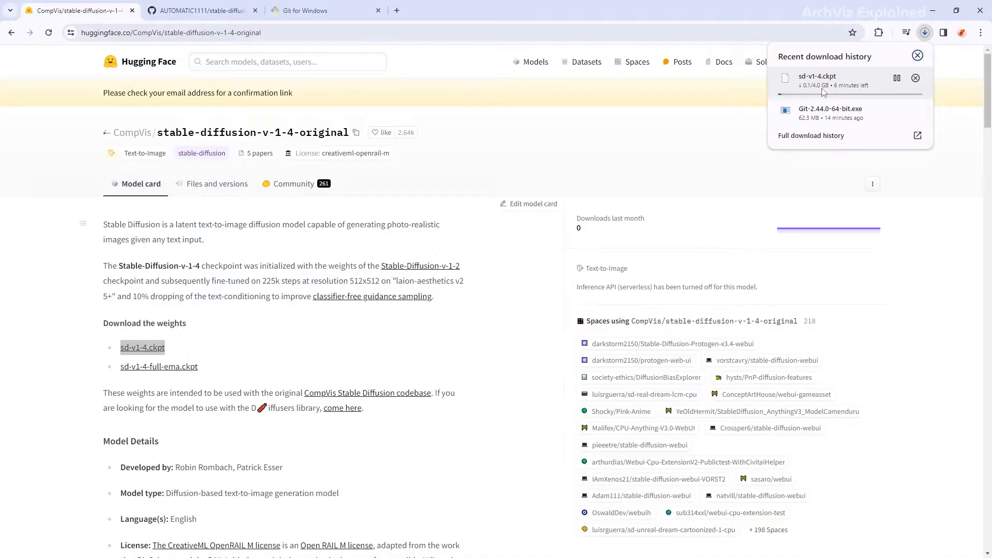
click(481, 241)
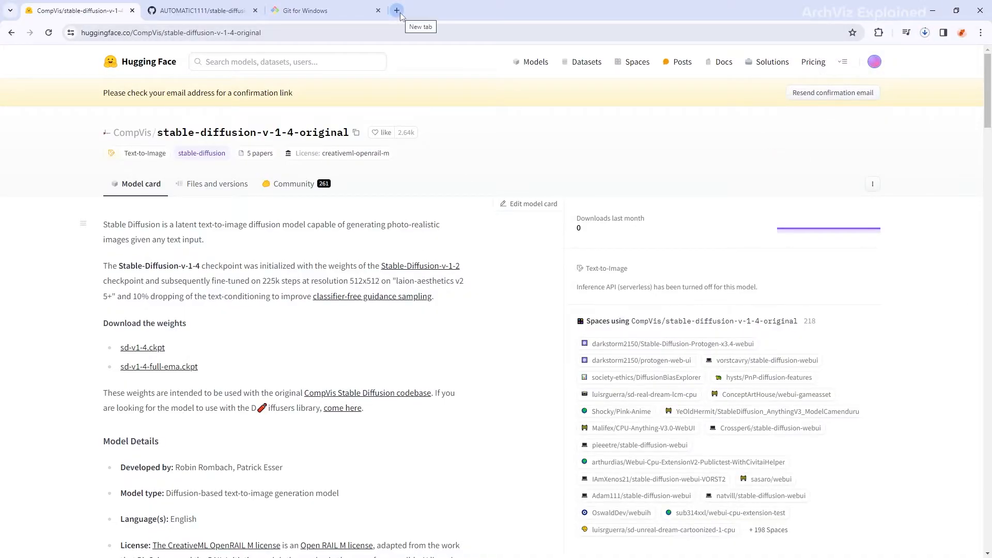
- Find and open the Python 3.10.6 release page on python.org's Downloads
click(397, 11)
text(pyt)
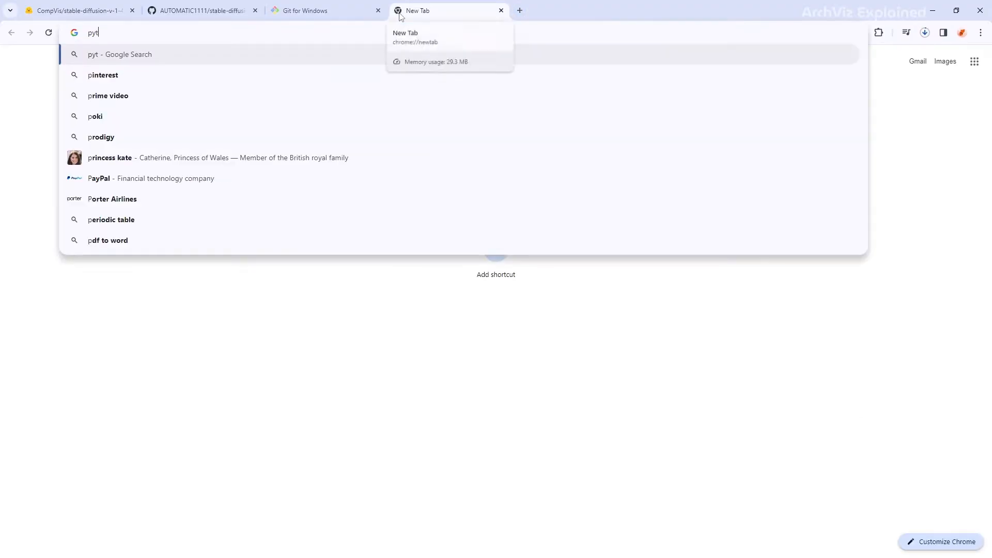
text(hon.org)
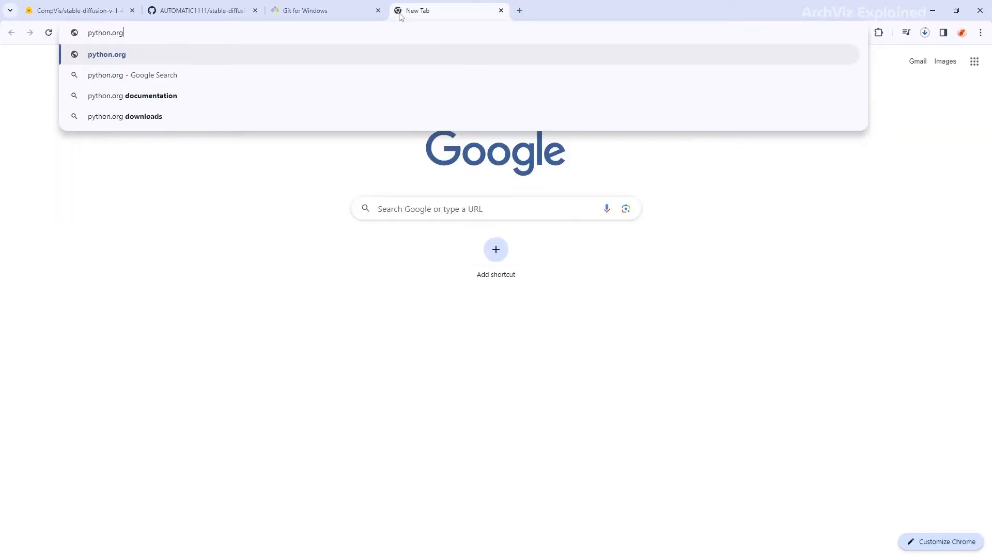
key(Return)
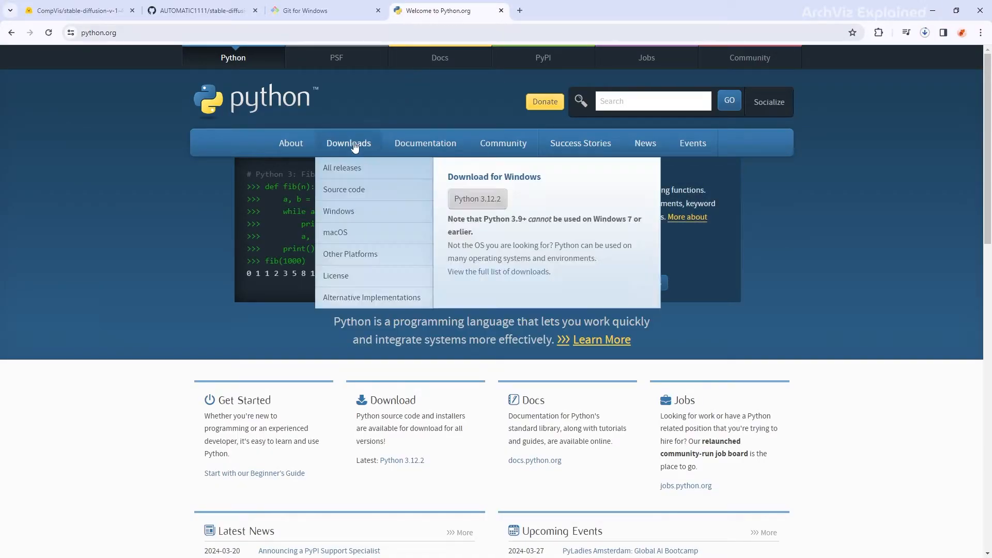
click(353, 144)
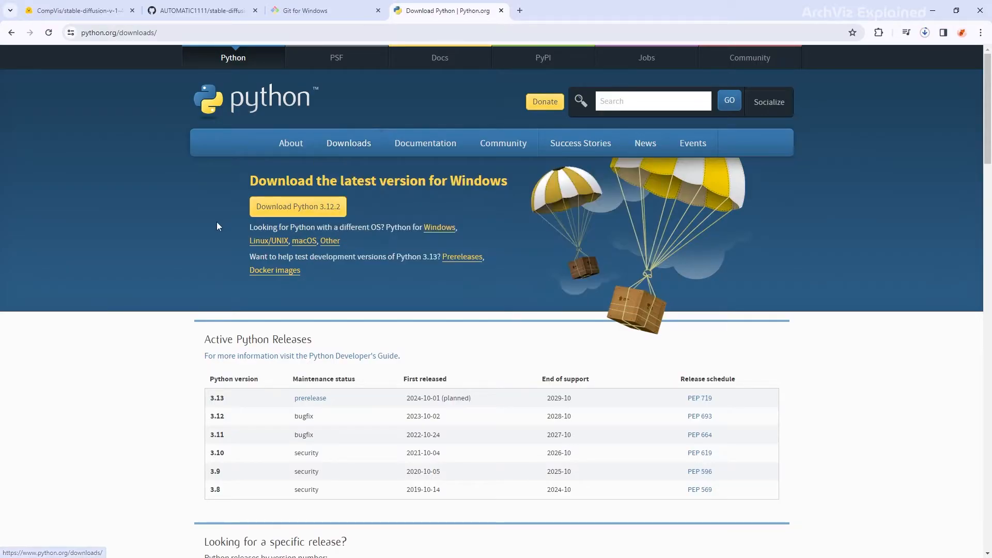
key(ctrl+f)
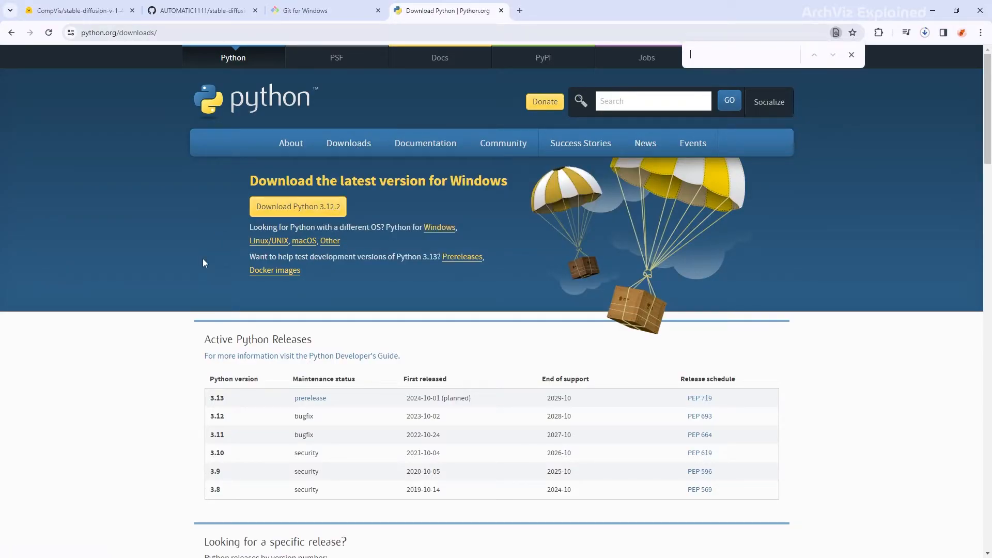
text(3.10.6)
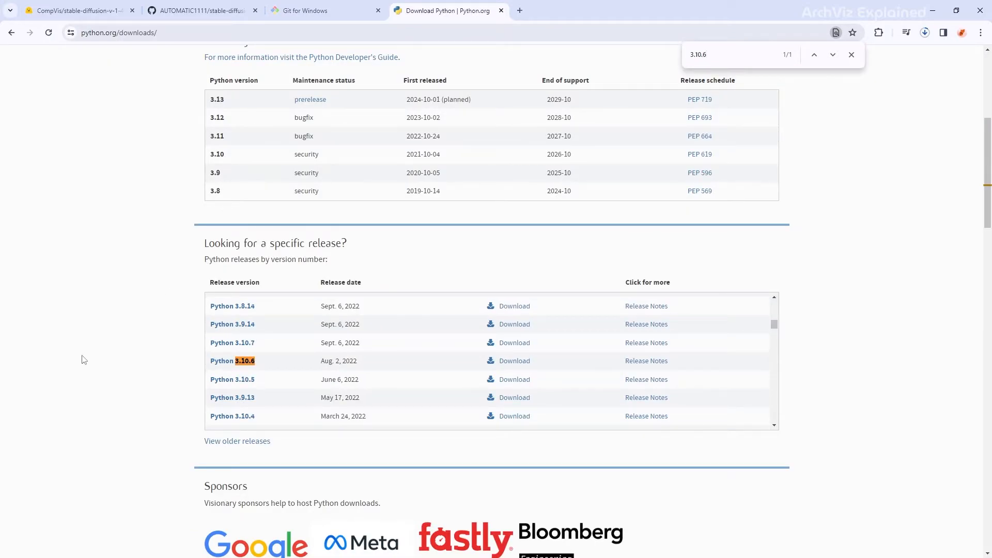
click(516, 362)
- Download the 64-bit Windows installer and run Install Now with default settings
scroll(518, 366, down, 15)
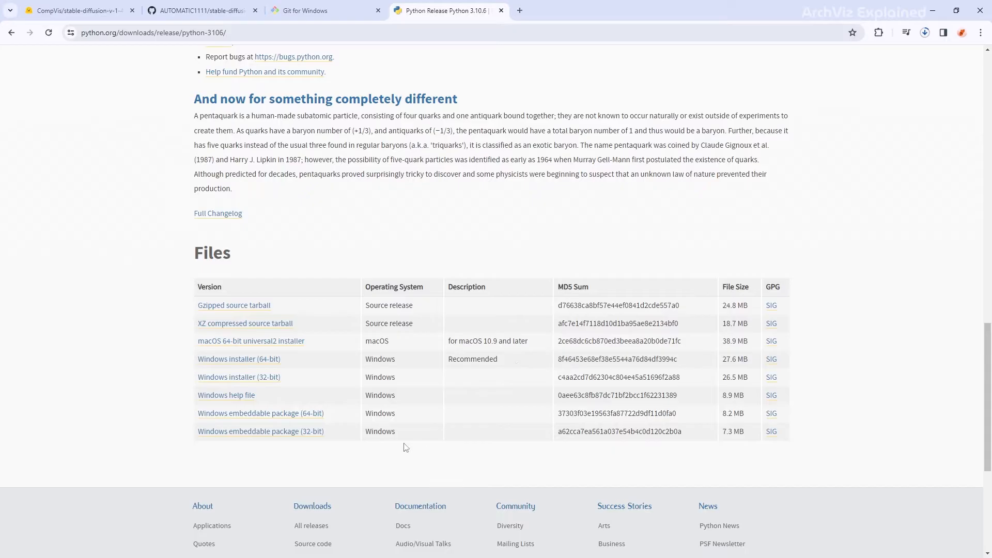
click(258, 362)
click(925, 32)
click(823, 113)
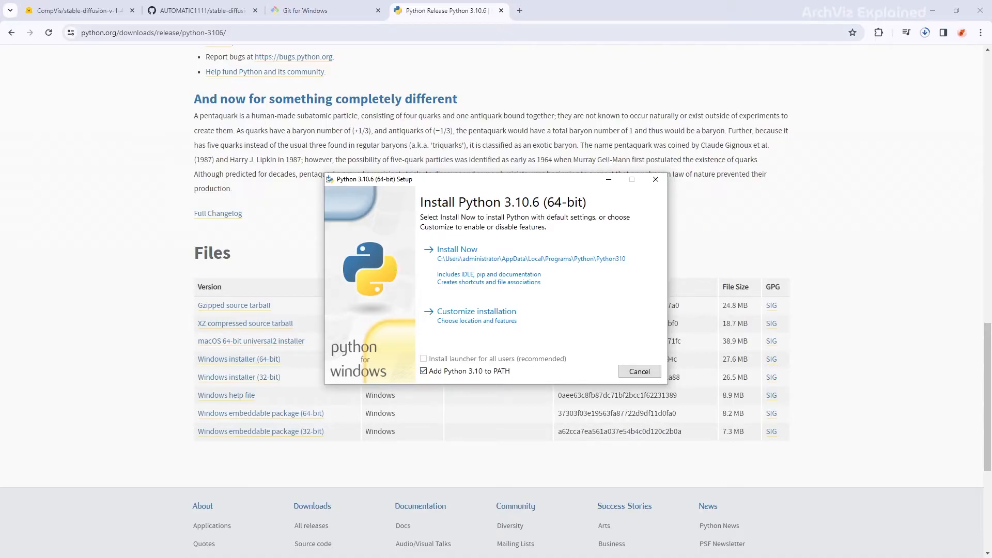
click(471, 259)
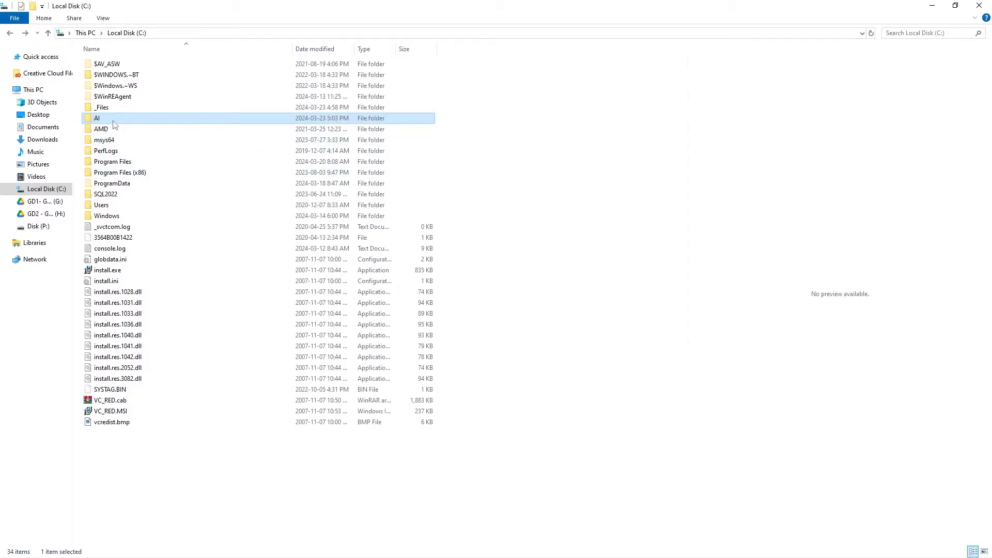
- Navigate to C:\AI\stable-diffusion-webui\models\Stable-diffusion in File Explorer
double_click(115, 120)
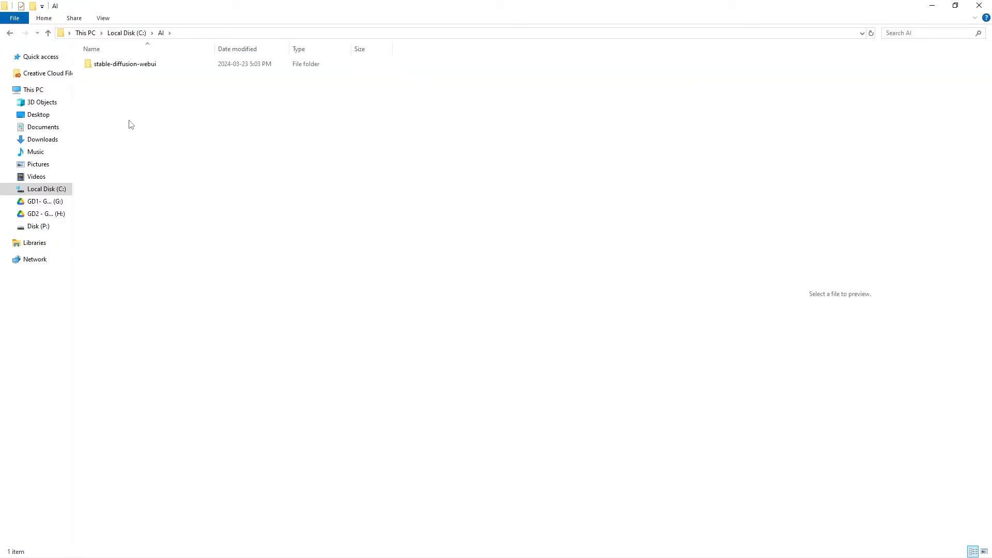
double_click(148, 66)
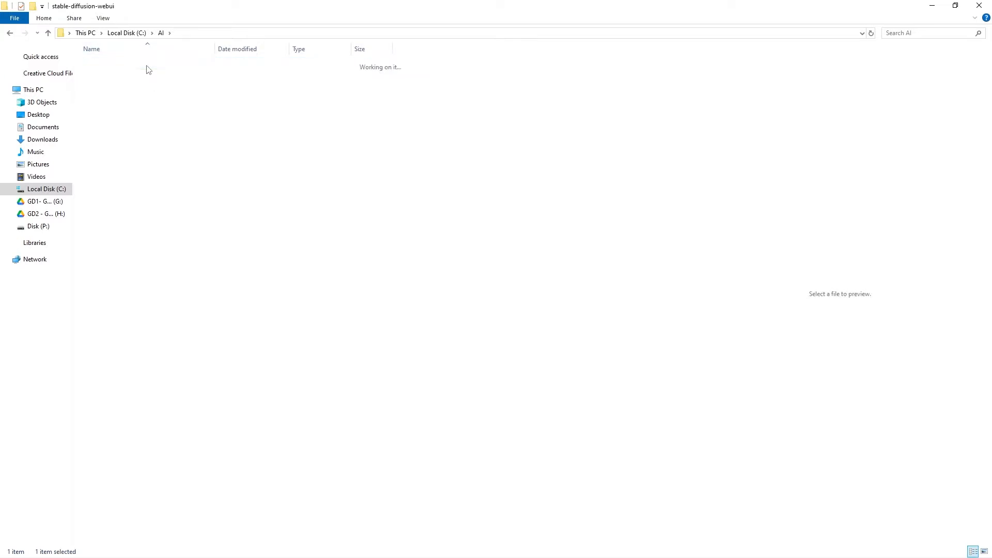
double_click(106, 161)
double_click(124, 86)
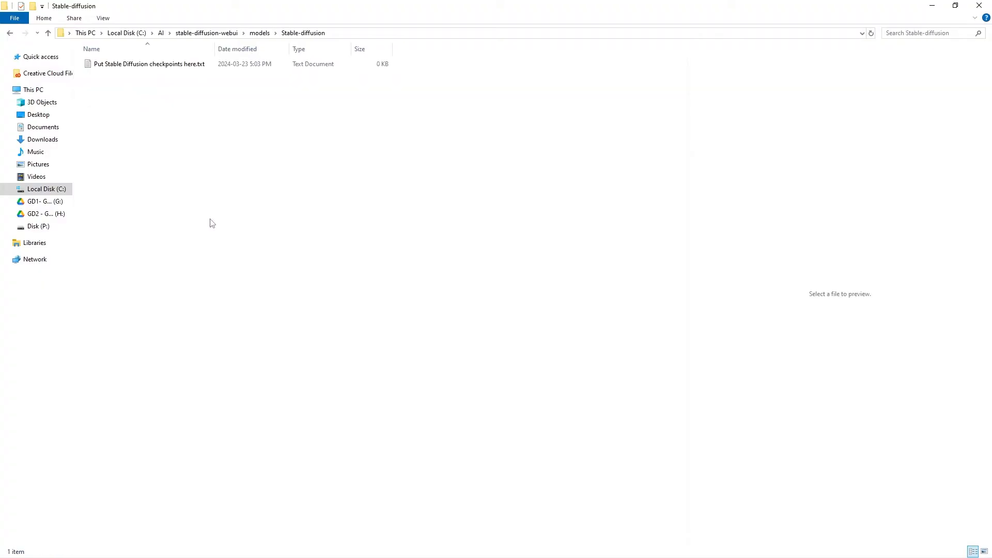
click(153, 72)
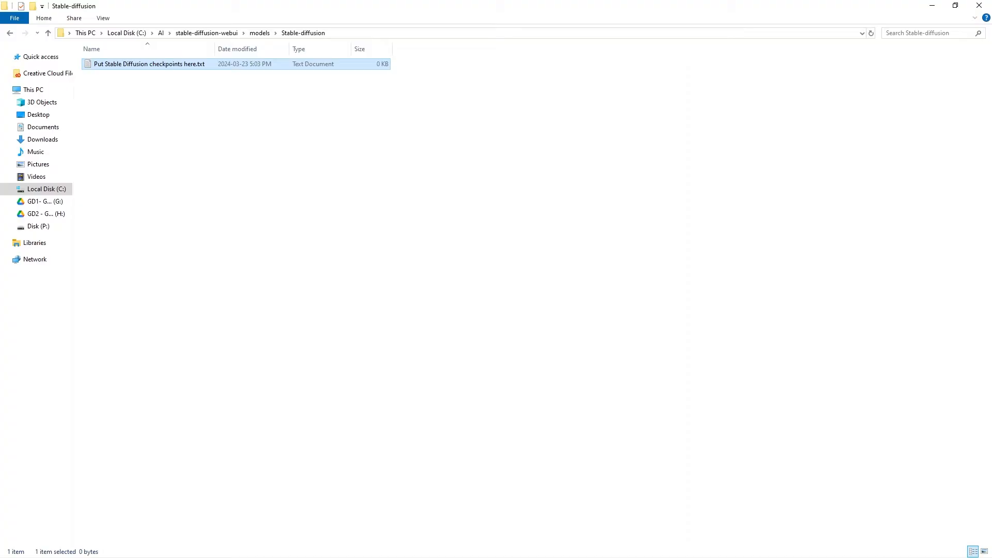
- Copy sd-v1-4.ckpt from Downloads and paste it into the Stable-diffusion folder
key(alt+Tab)
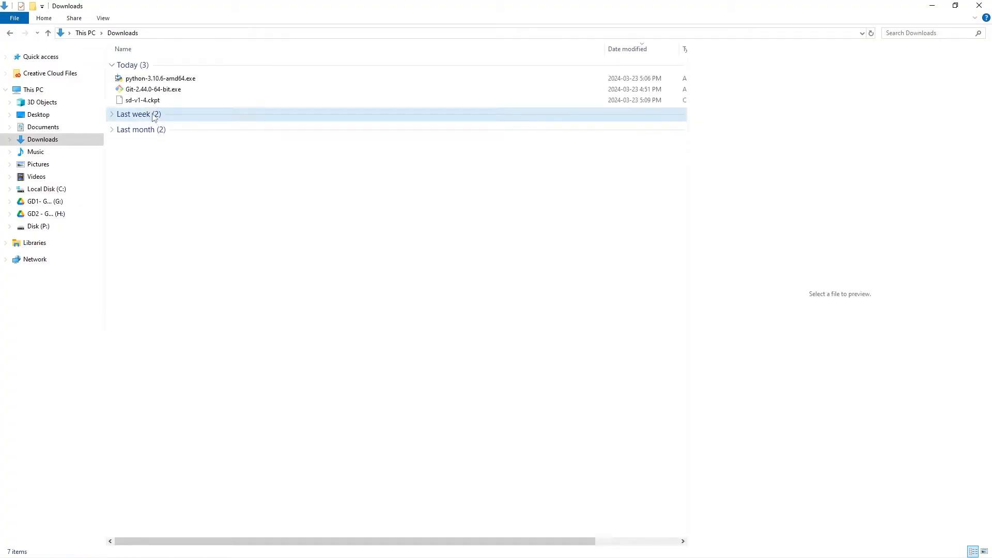
click(149, 102)
right_click(149, 104)
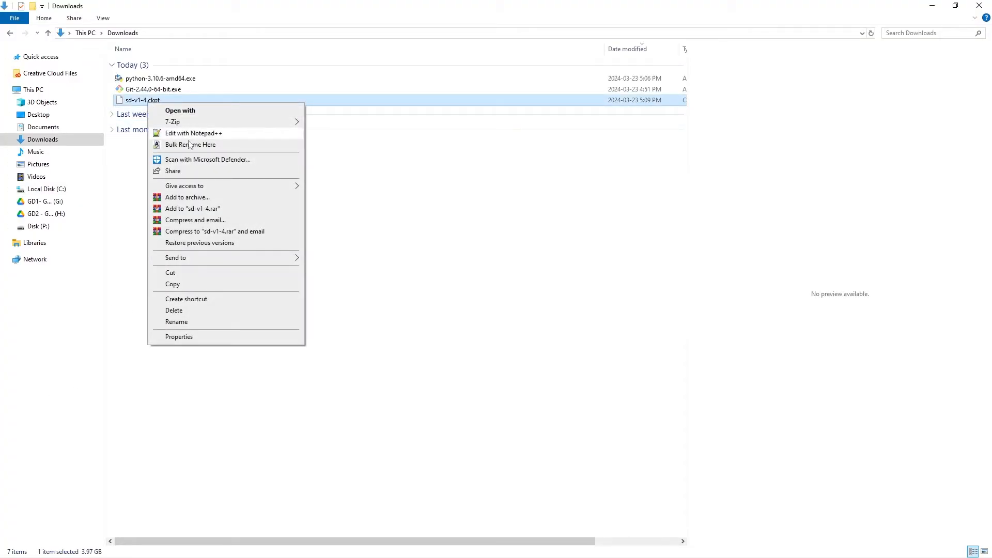
click(187, 282)
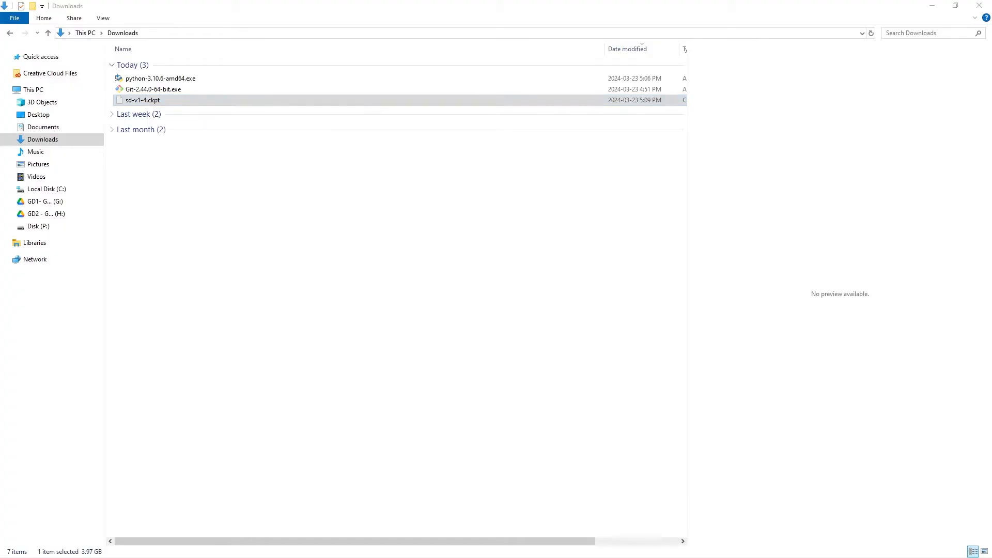
key(alt+Tab)
click(186, 149)
right_click(186, 147)
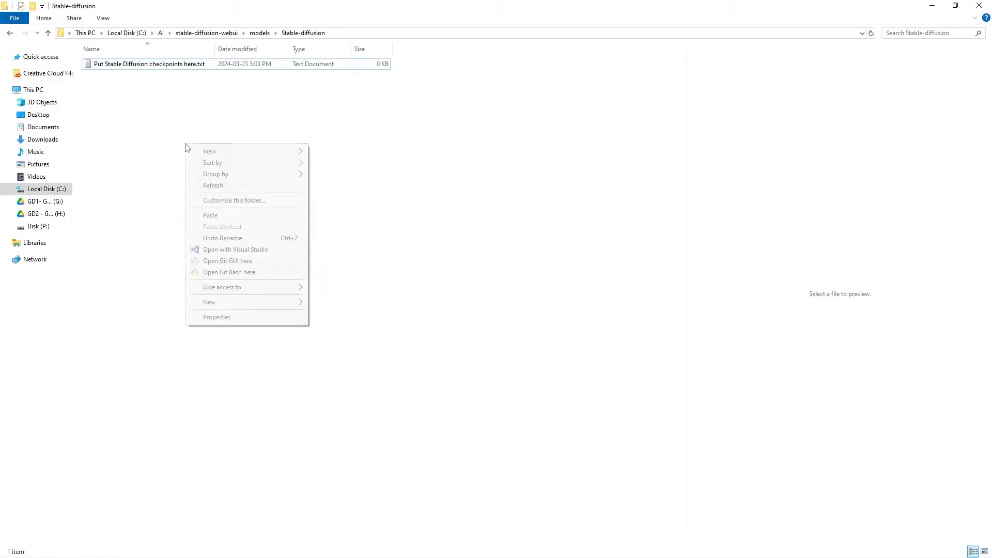
click(210, 216)
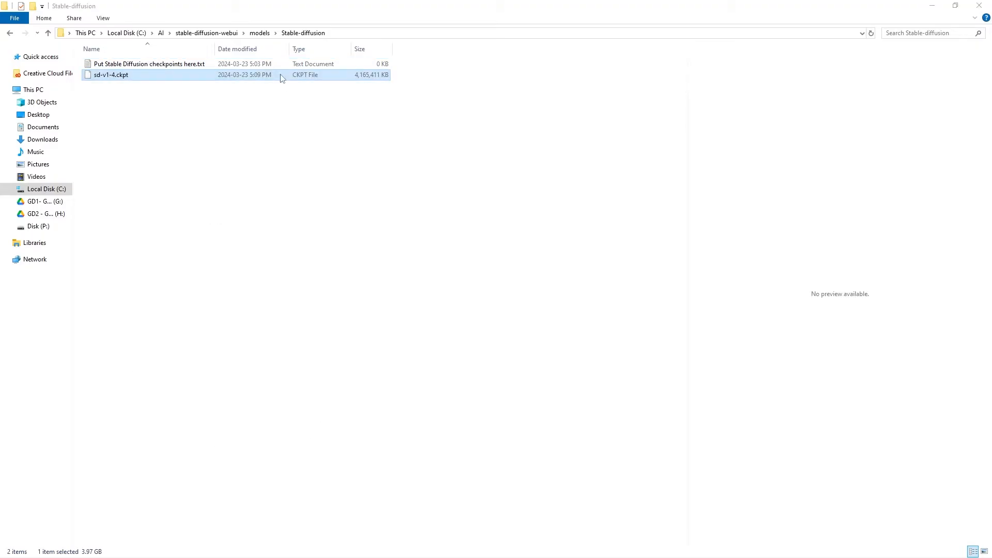
click(224, 36)
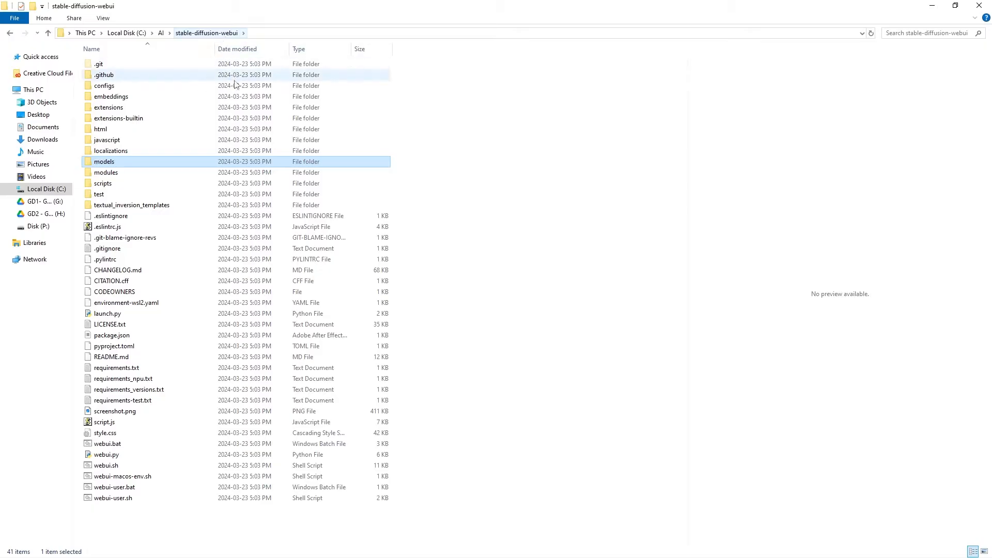
- Run webui-user.bat to install and start the Stable Diffusion WebUI
click(131, 491)
double_click(131, 491)
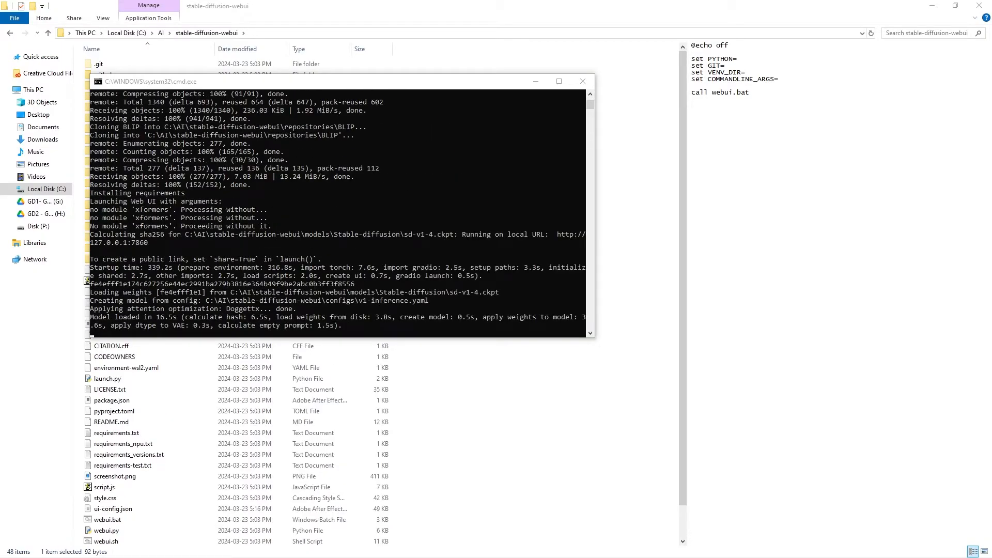
click(335, 317)
click(492, 232)
drag(520, 235, 490, 238)
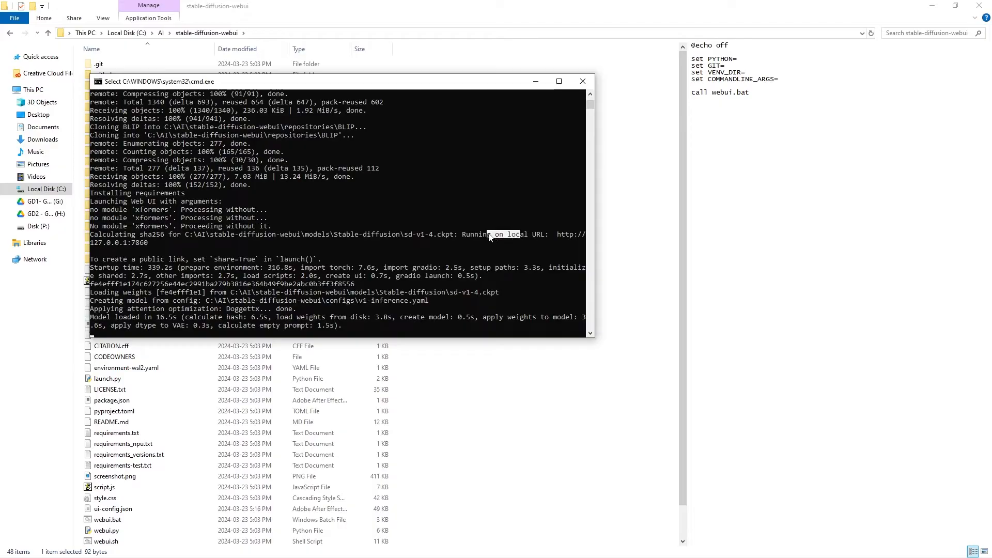
double_click(572, 235)
drag(558, 234, 148, 245)
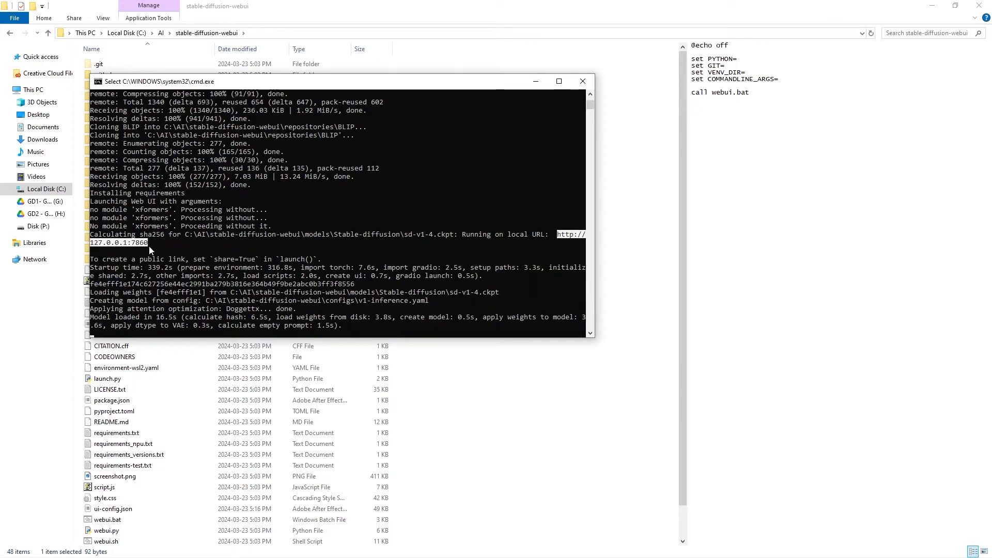
key(ctrl+c)
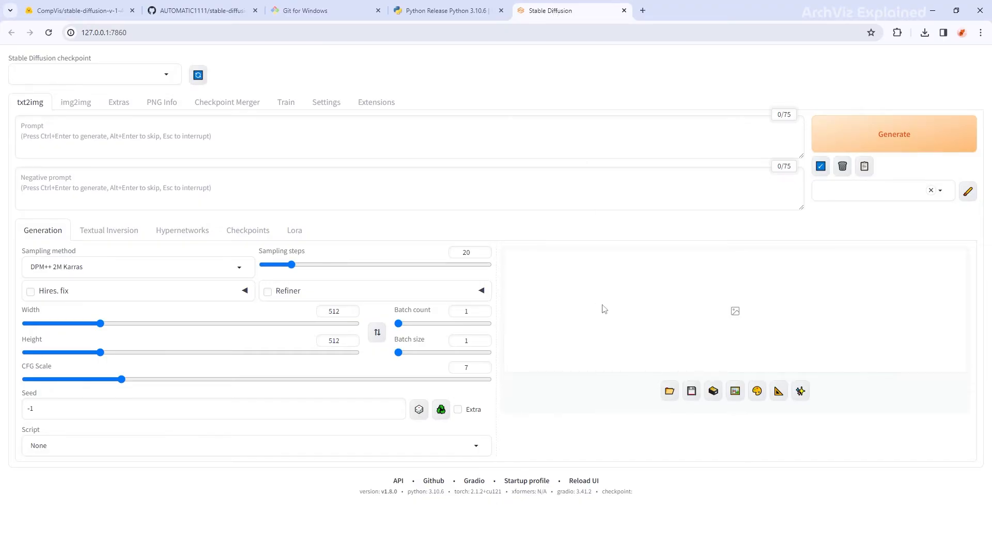
- Load the sd-v1-4.ckpt checkpoint and enter the prompt 'a photorealistic modern kitchen'
click(172, 81)
click(35, 90)
click(165, 147)
text(a photoreal)
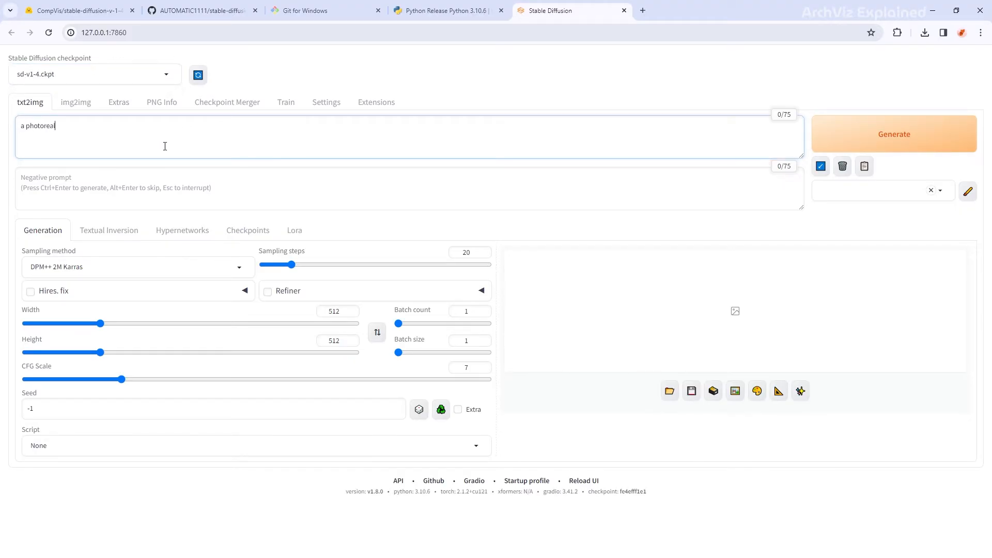
text(istic modern kitchen)
- Generate the kitchen image and view it full size
click(957, 150)
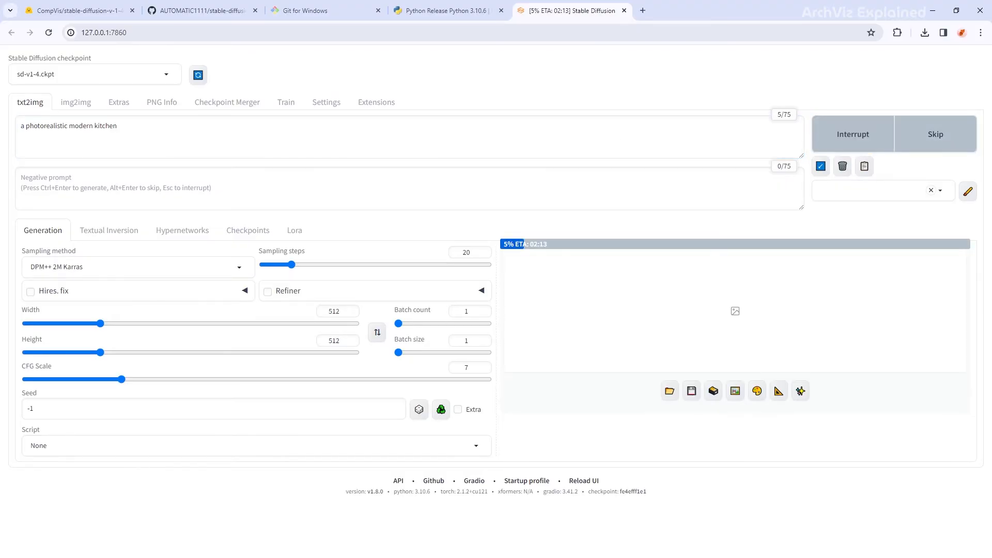
click(766, 395)
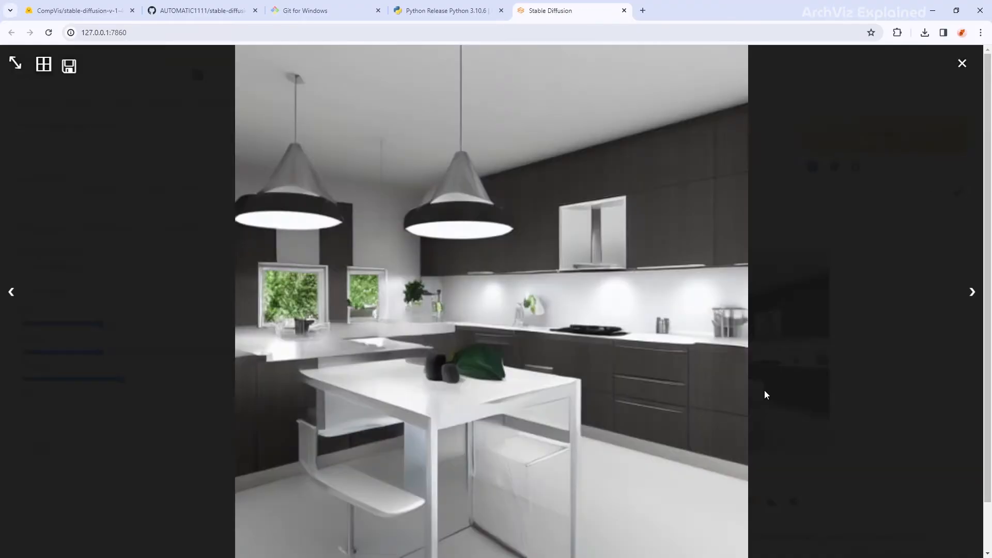
click(962, 64)
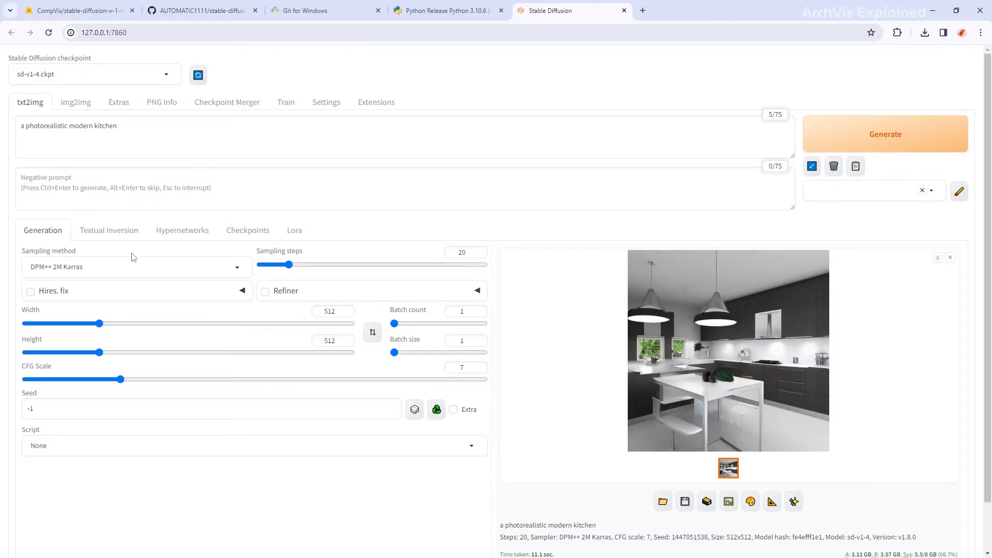
- Add negative prompt 'ugly, cartoonish', raise batch size to 4, and generate
click(53, 191)
text(ugly, cartoonish)
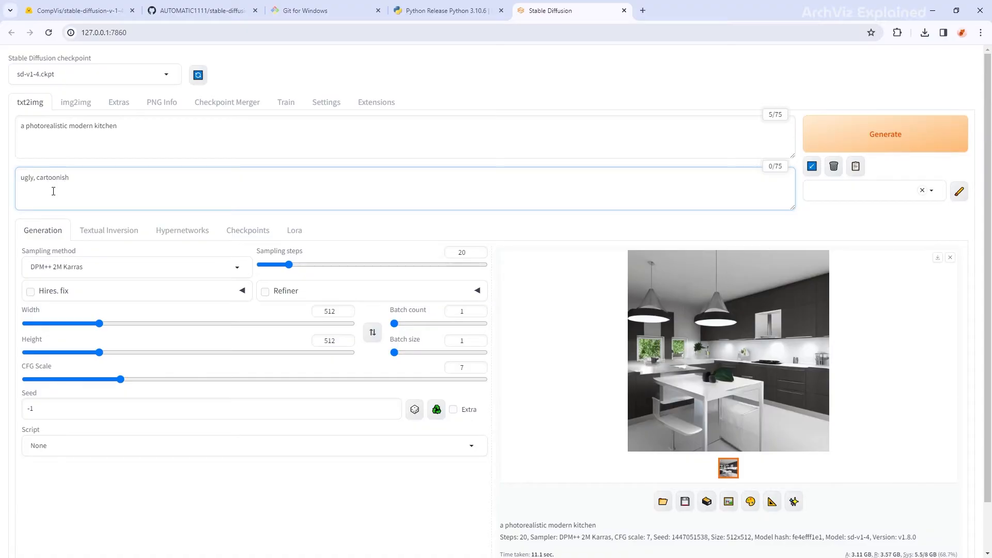
click(480, 339)
click(479, 339)
click(480, 339)
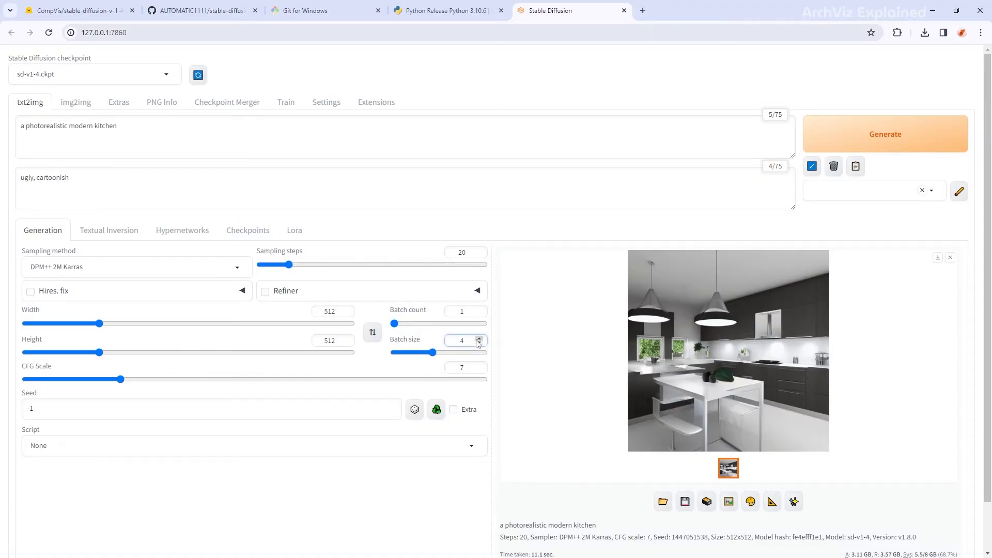
click(882, 129)
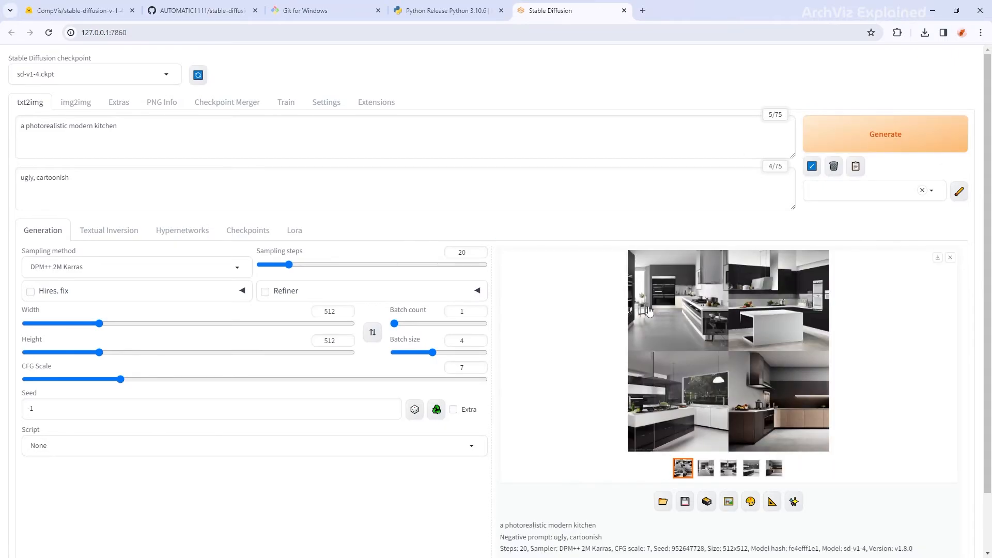
- Browse the generated kitchen images full size in the lightbox
click(682, 327)
key(Right)
key(Right)
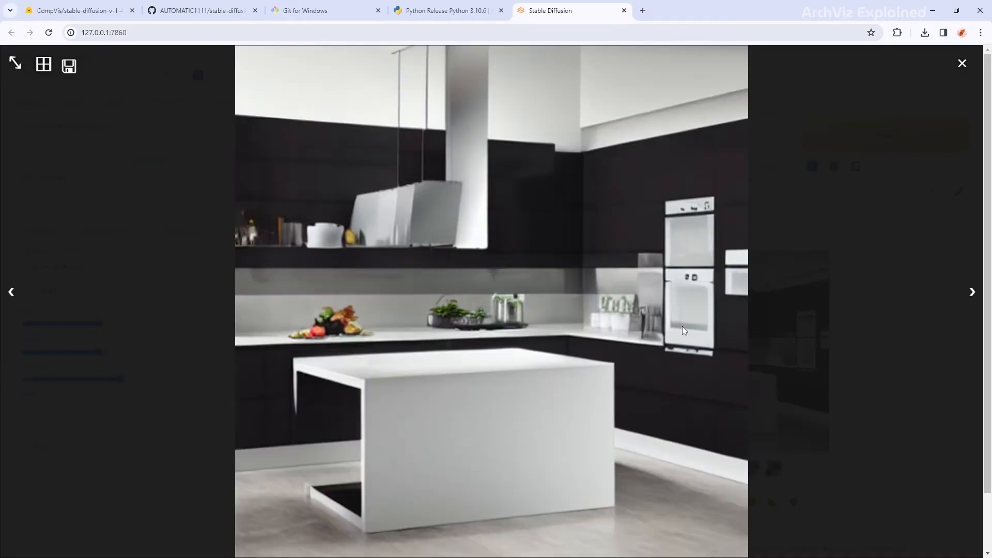
key(Right)
key(Right)
key(Right)
- Close the image viewer and select Euler as the sampler, reviewing the other samplers
click(963, 63)
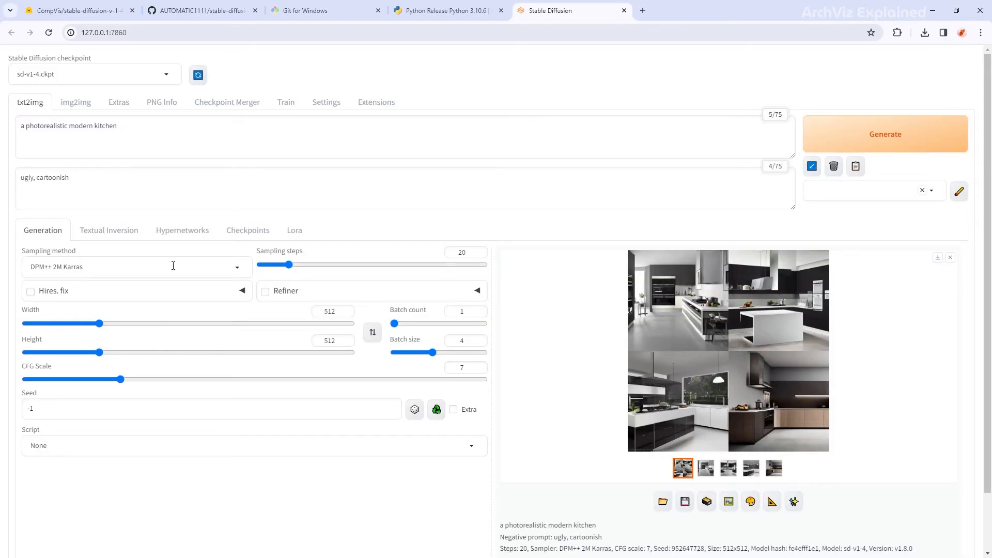
click(185, 270)
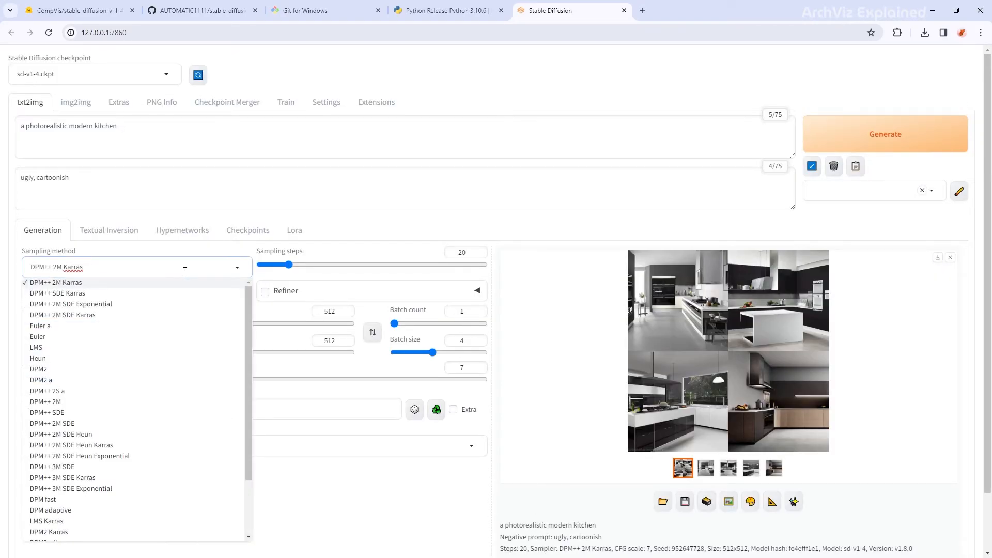
click(54, 337)
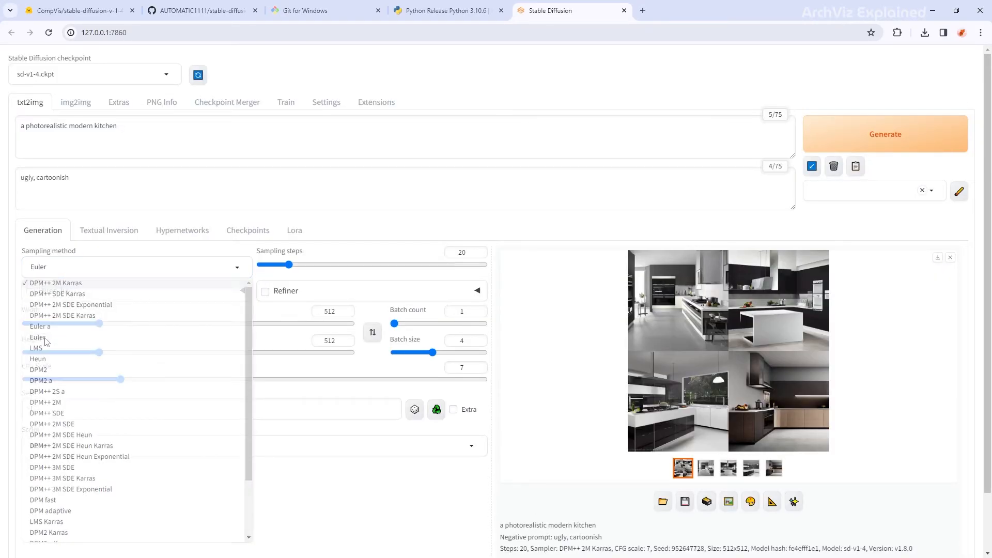
click(94, 271)
scroll(98, 414, down, 2)
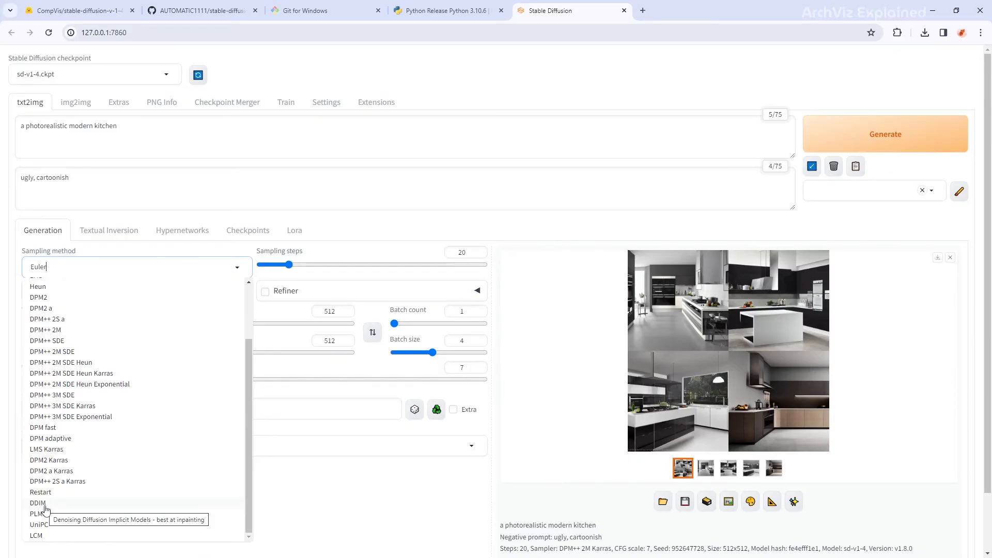
scroll(48, 506, up, 2)
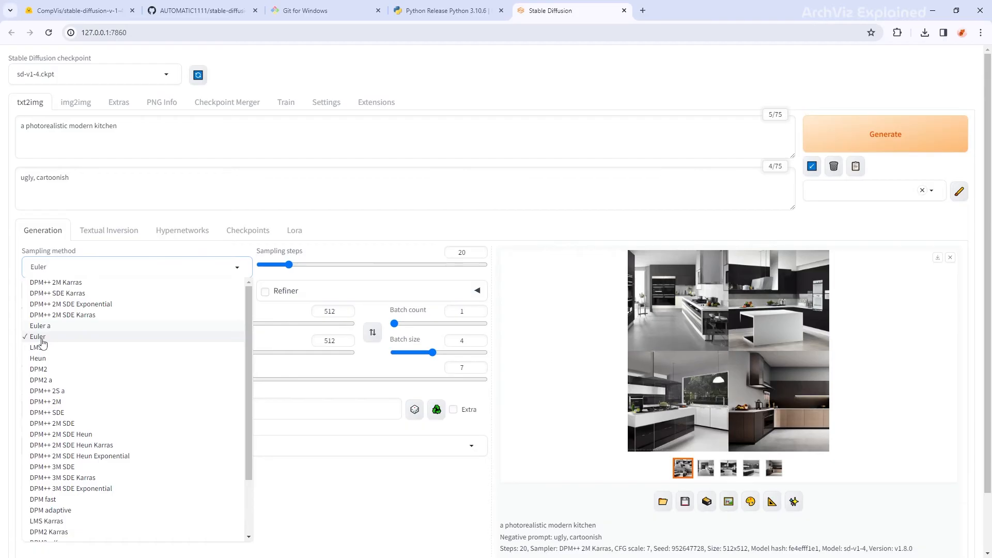
click(42, 338)
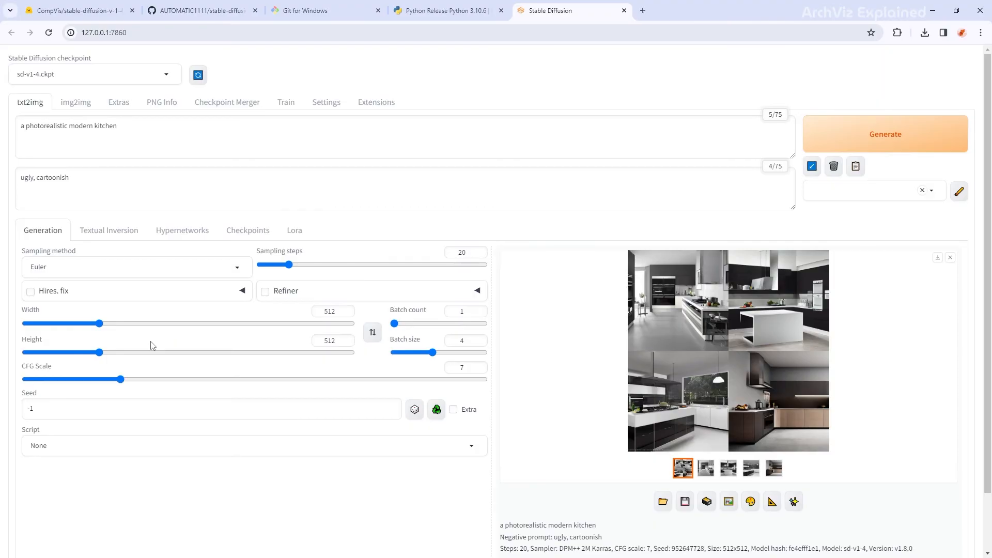
- Enter 12 as the CFG Scale and generate a new batch of kitchen images
double_click(467, 367)
text(12)
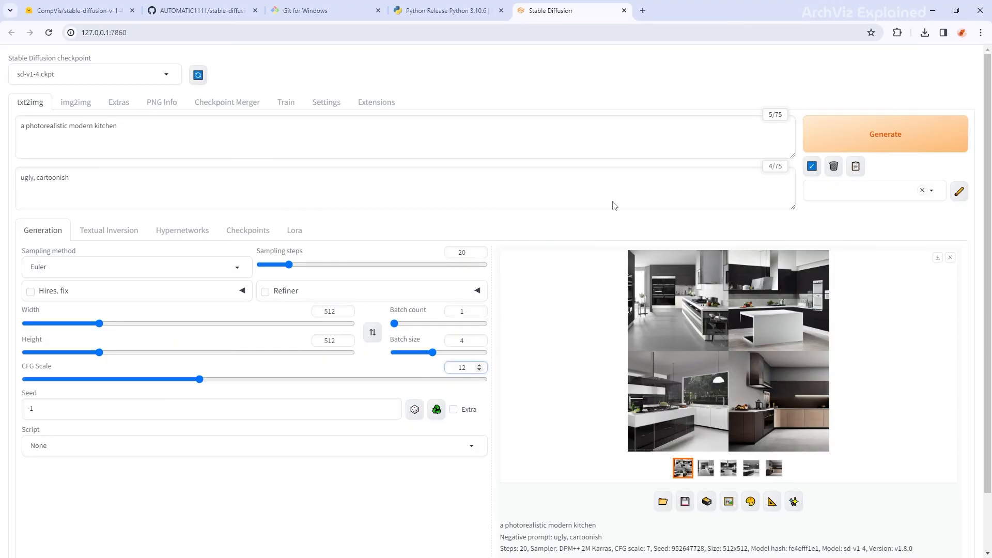
click(835, 141)
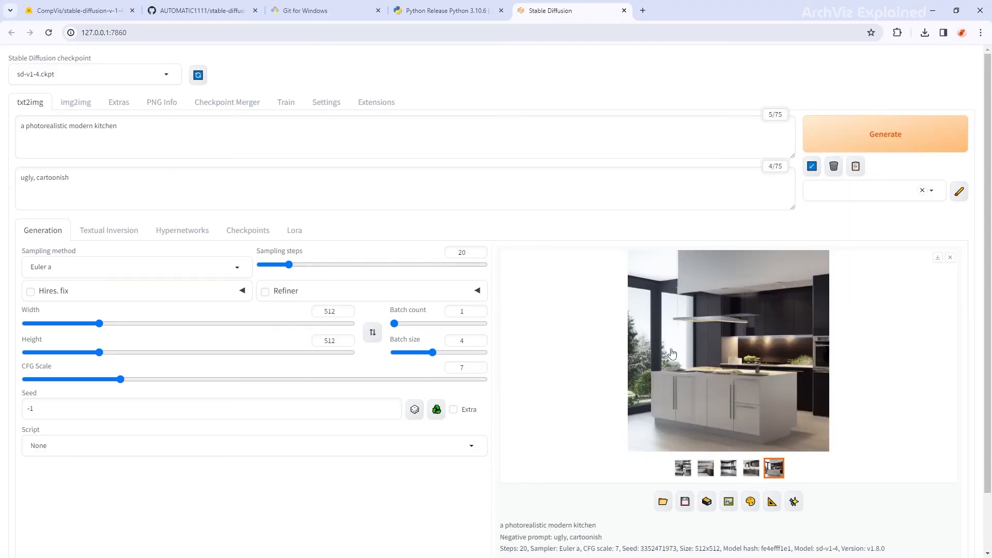
- Browse the four new kitchen images full size, then close the viewer
click(672, 353)
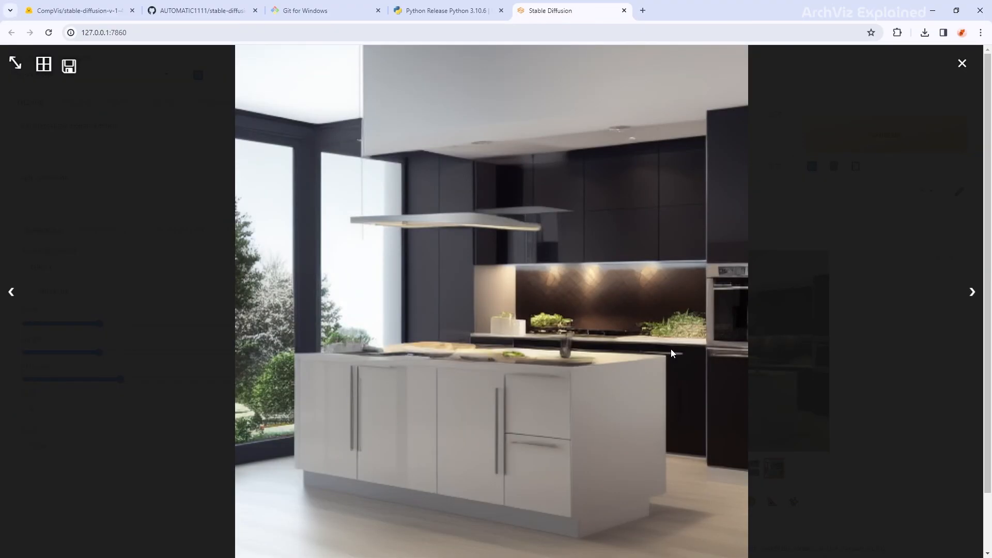
key(Right)
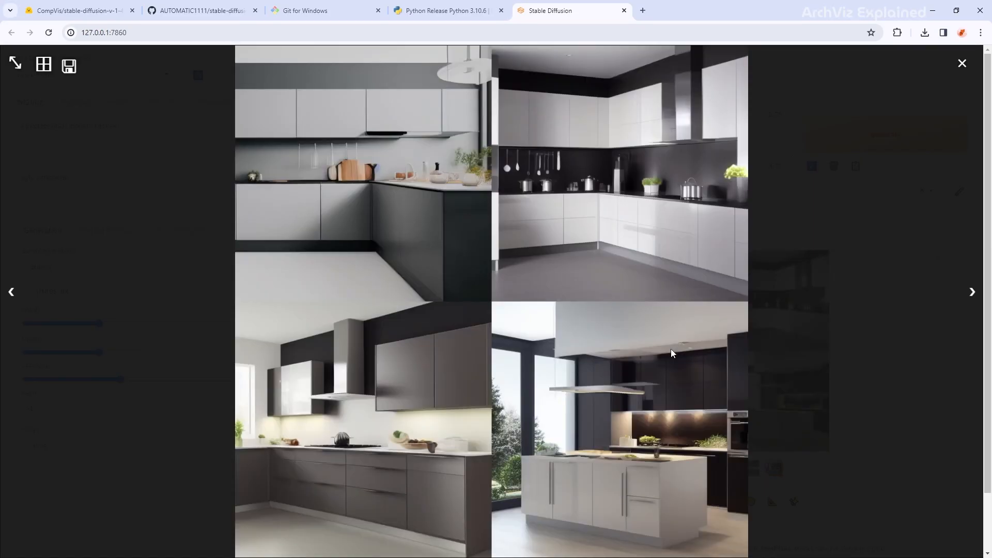
key(Right)
key(Right)
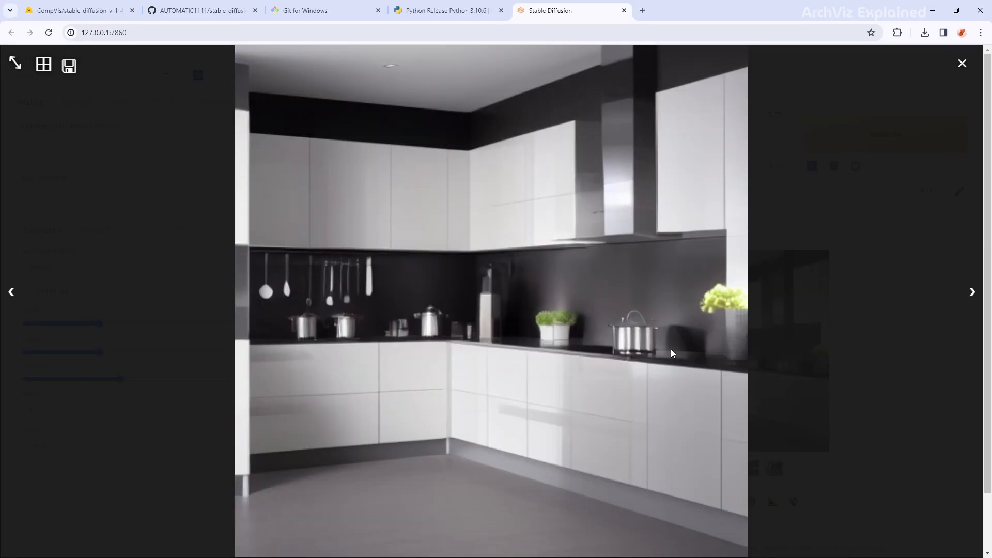
key(Right)
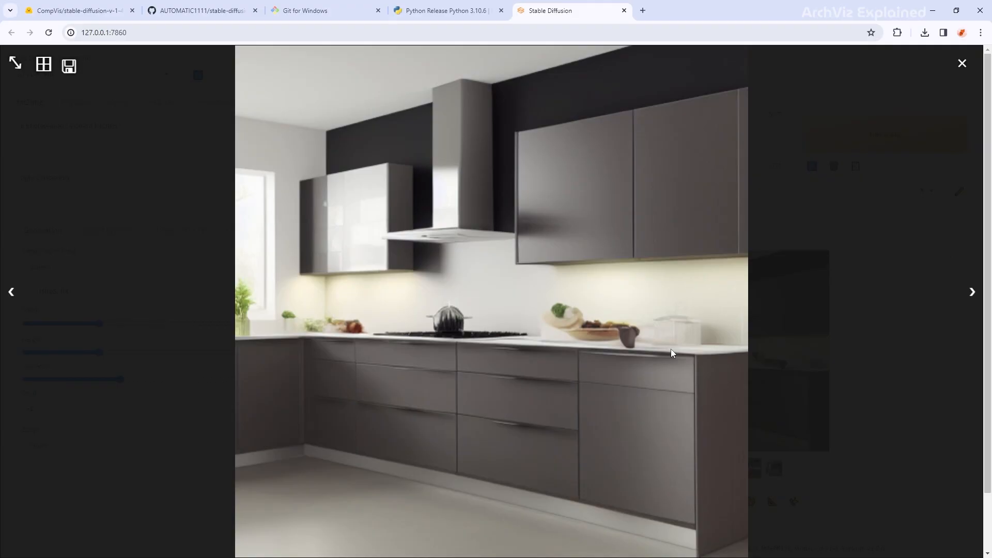
click(960, 65)
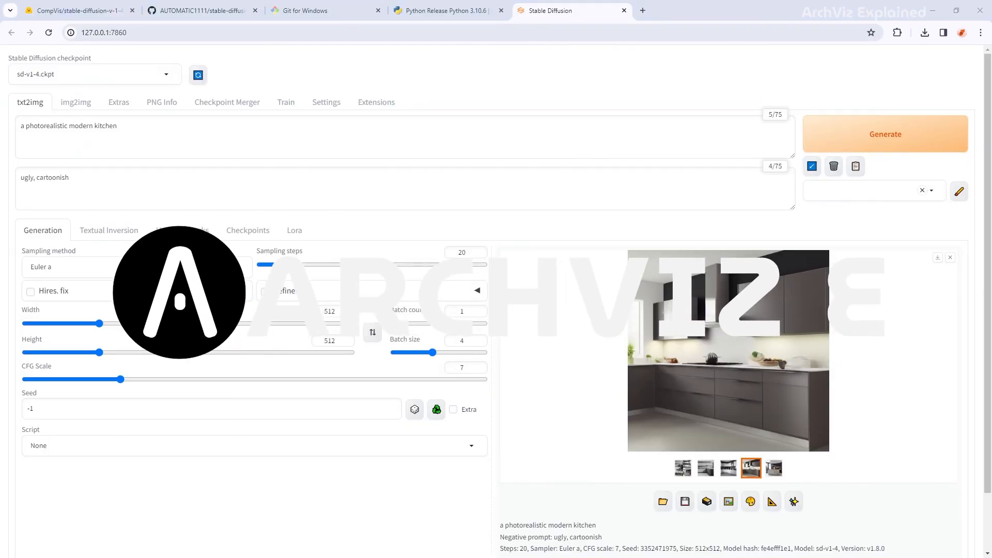